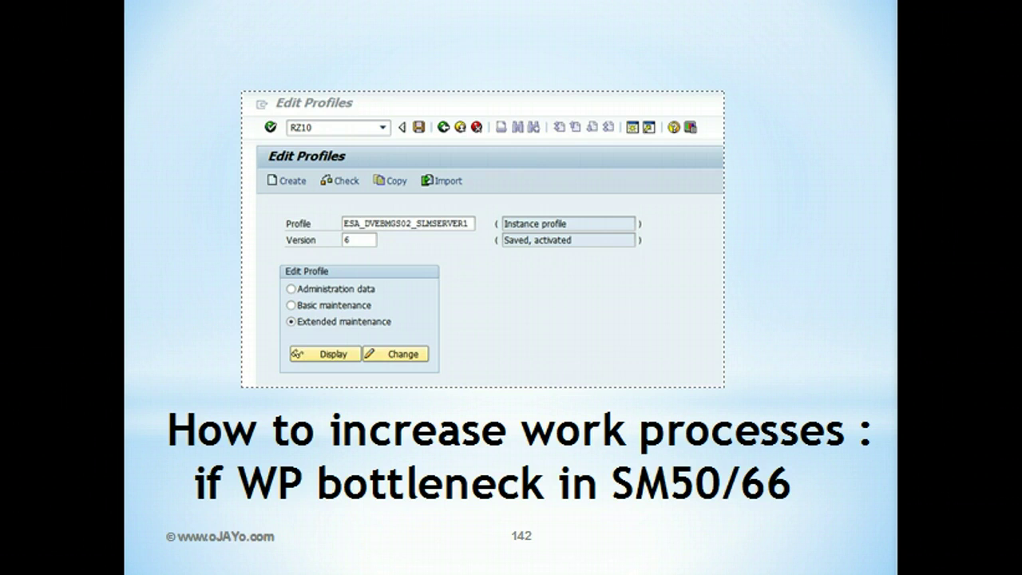
Advance the slideshow from slide 142 to slide 146 on static versus dynamic parameters.
{"action": "left_click", "coordinate": [829, 326]}
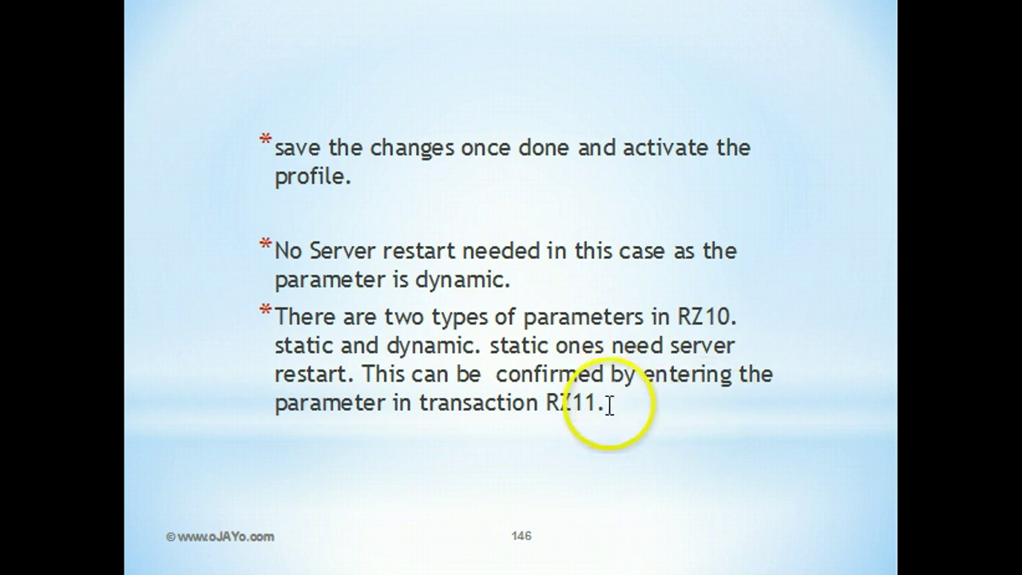
Highlight RZ11 in the slide text, then advance to slide 149 about SM51.
{"action": "left_click", "coordinate": [609, 406]}
{"action": "left_click_drag", "start_coordinate": [609, 406], "coordinate": [539, 406]}
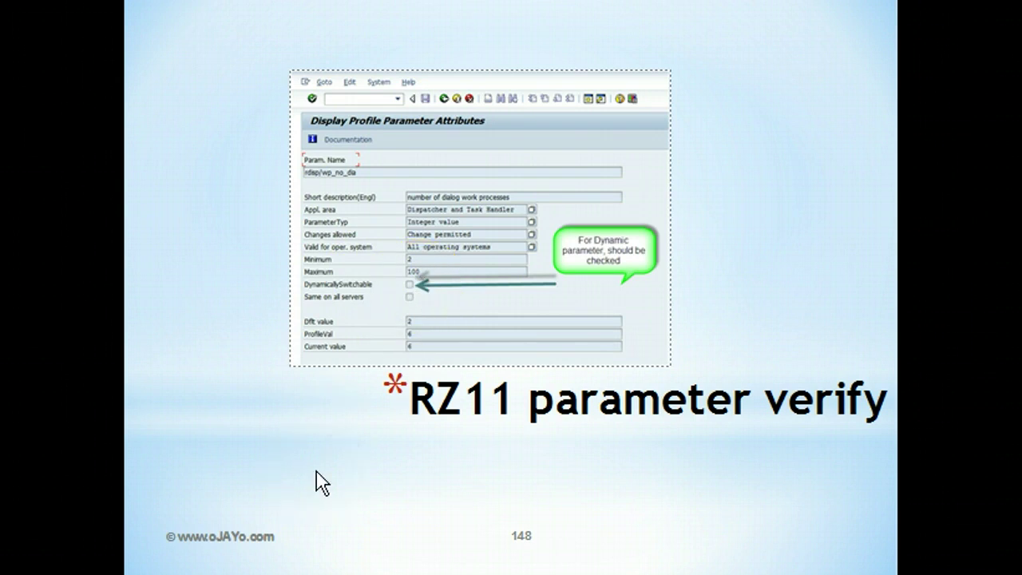
{"action": "key", "text": "Right"}
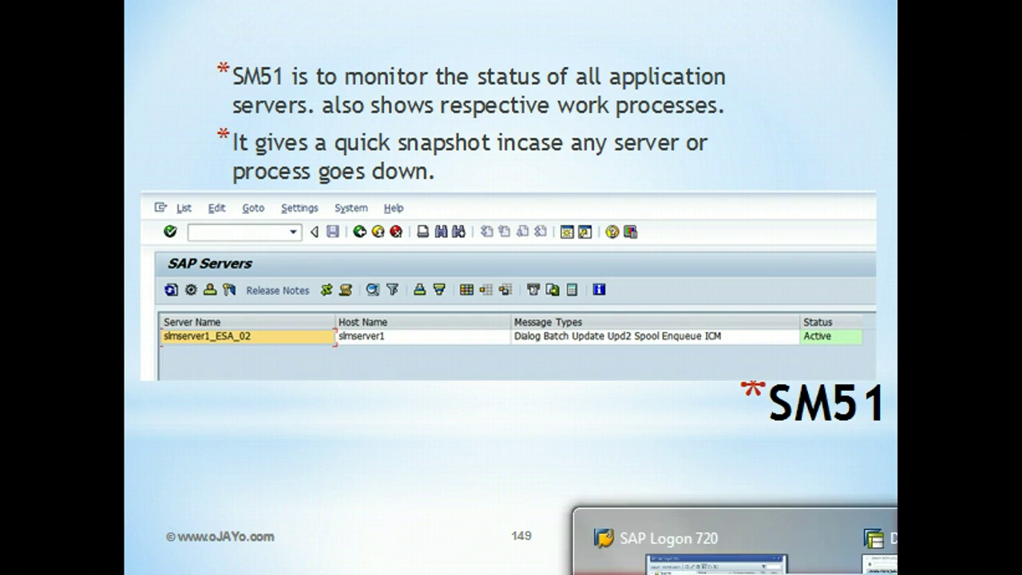
Bring SAP Logon forward and open the ESA system connection.
{"action": "left_click", "coordinate": [673, 540]}
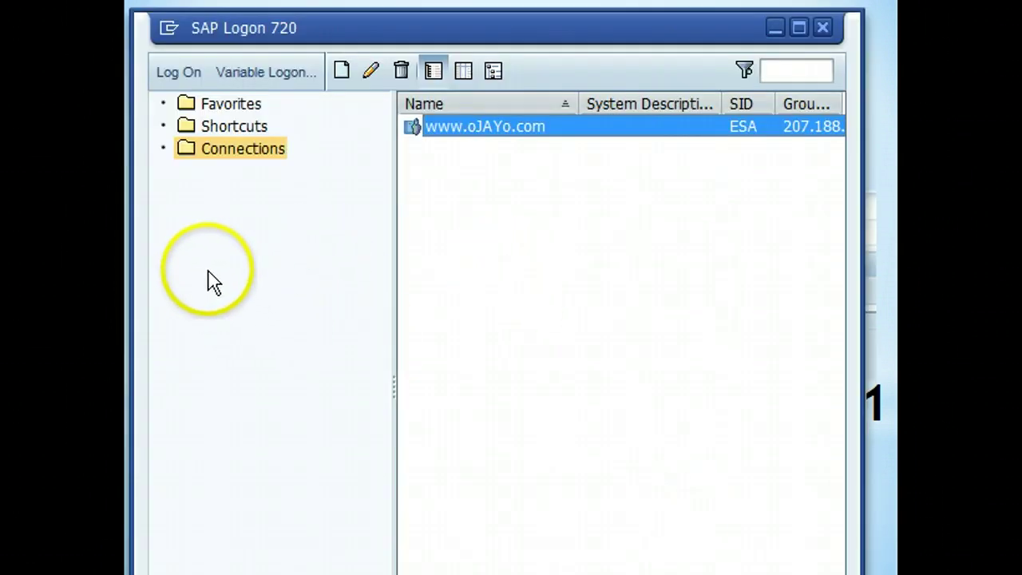
{"action": "left_click", "coordinate": [482, 115]}
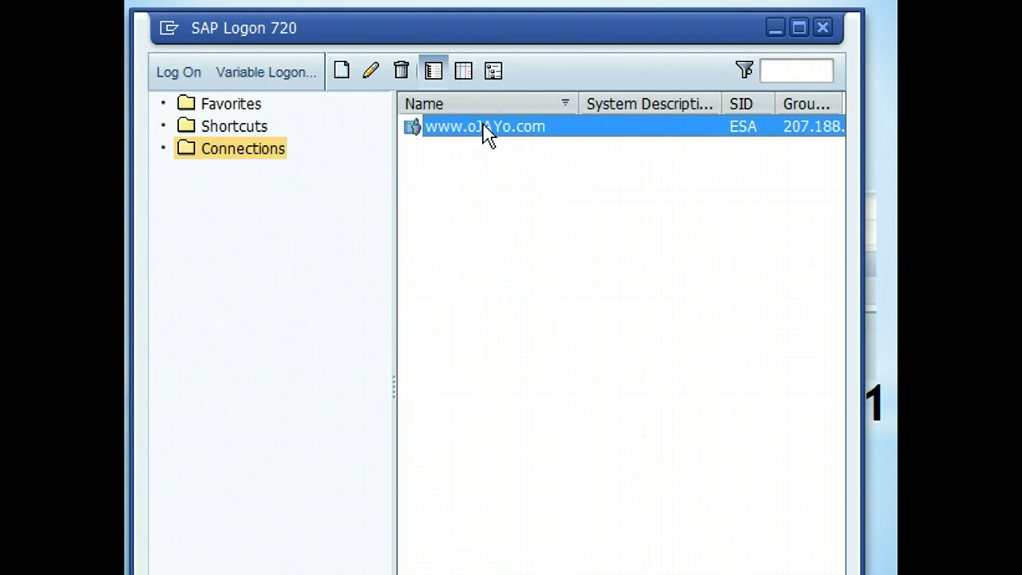
{"action": "double_click", "coordinate": [482, 124]}
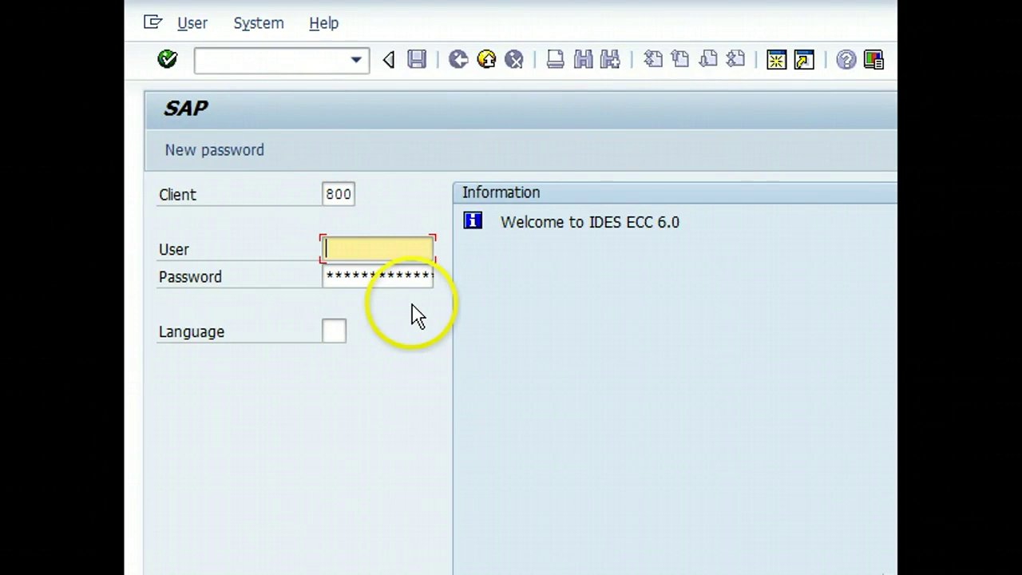
Log on with the user ID and password, accepting the multiple-logon notice.
{"action": "type", "text": "user24"}
{"action": "key", "text": "Tab"}
{"action": "type", "text": "****"}
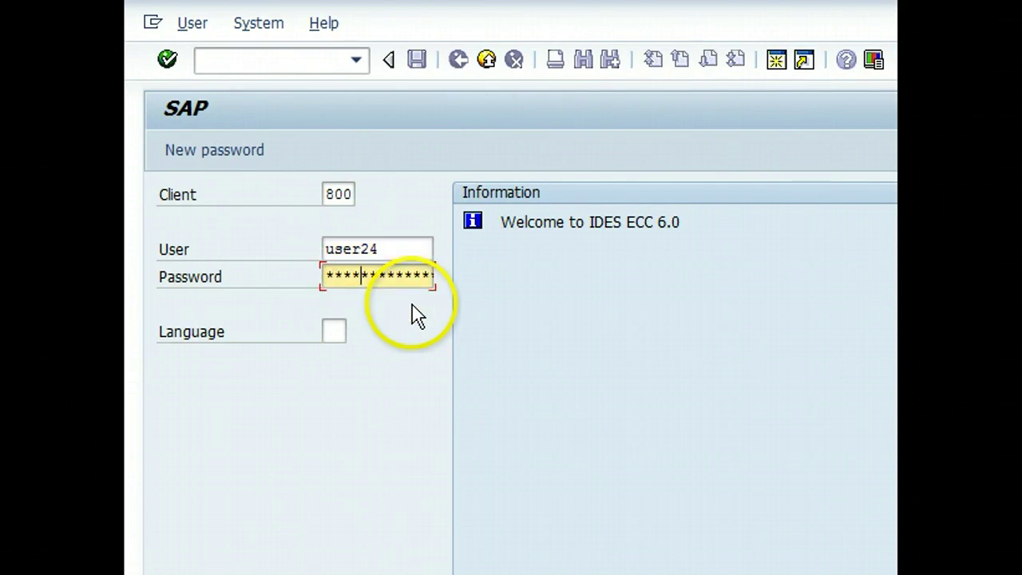
{"action": "type", "text": "**"}
{"action": "key", "text": "Return"}
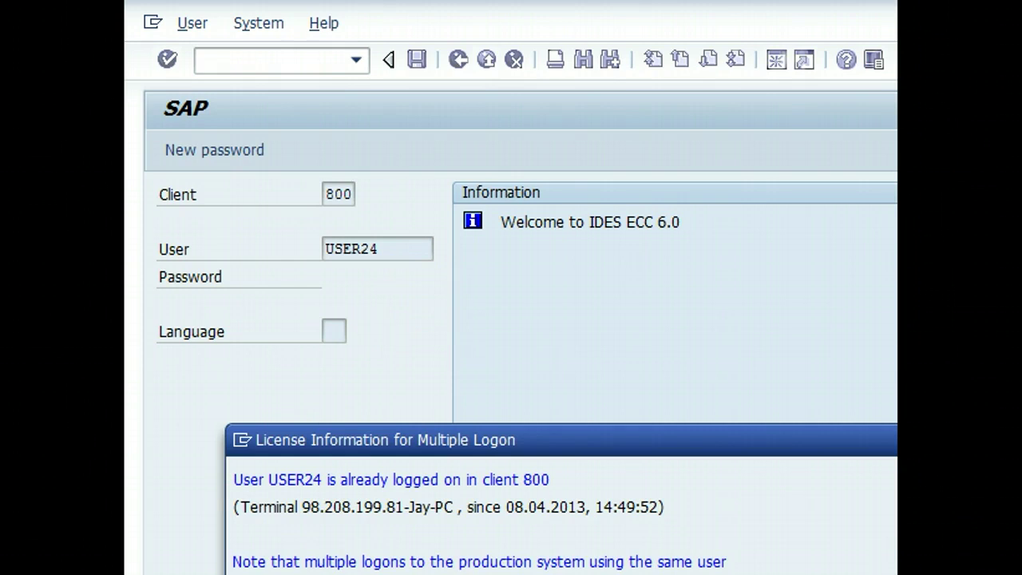
{"action": "key", "text": "Return"}
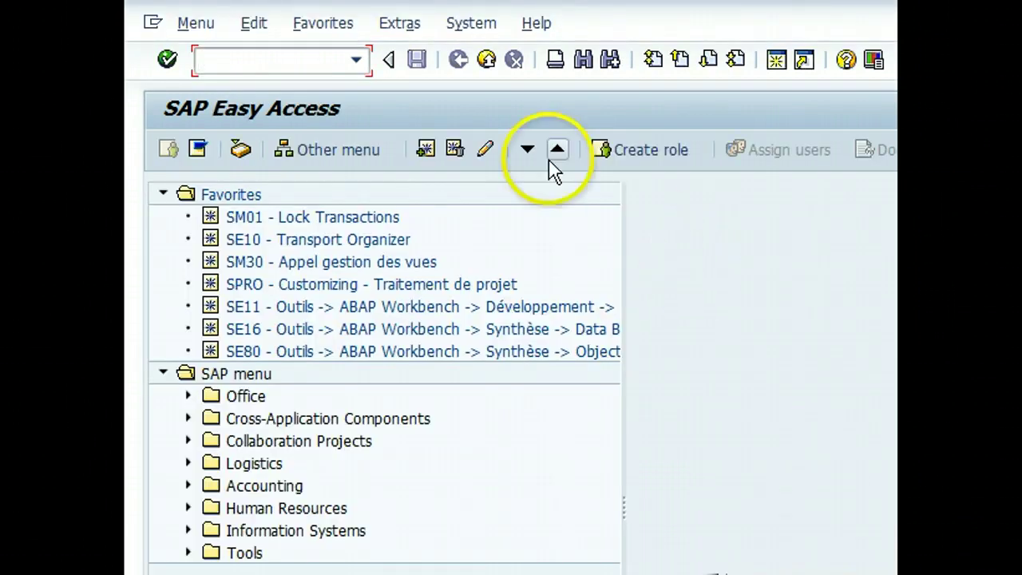
Run SM50 to review the UPD, UP2, SPO and BGD work processes, then run SM66.
{"action": "type", "text": "SM50"}
{"action": "key", "text": "Return"}
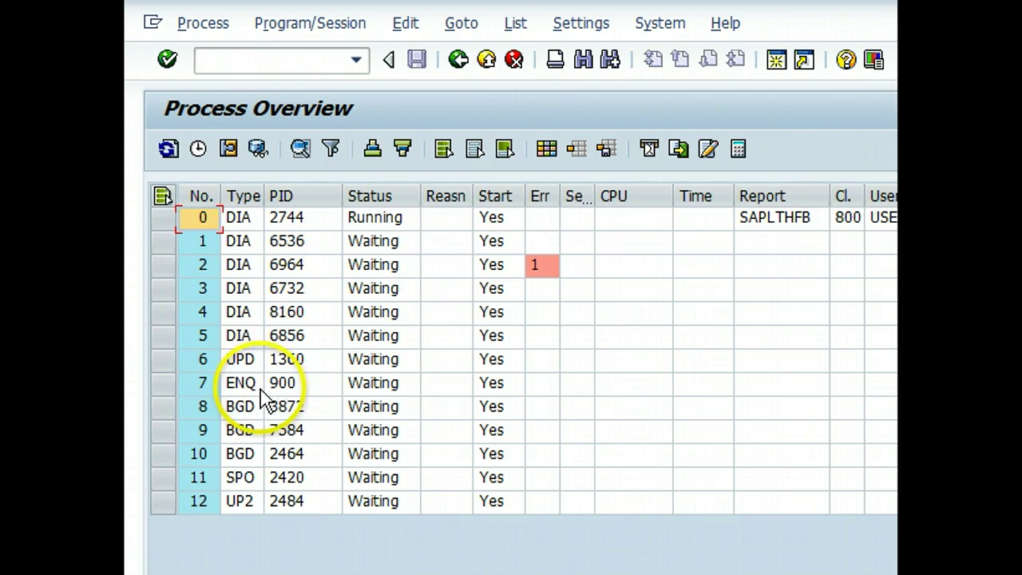
{"action": "left_click", "coordinate": [247, 364]}
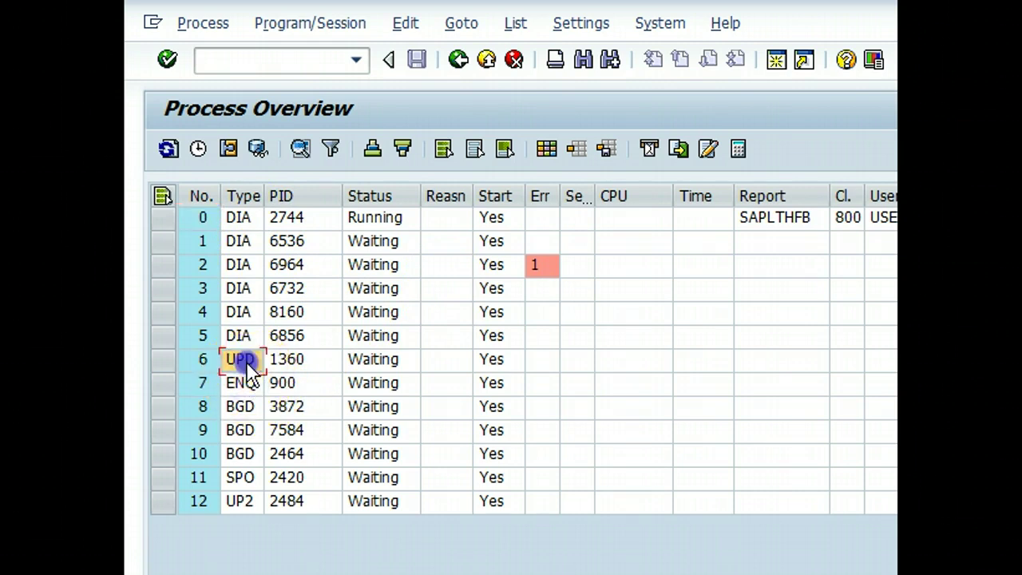
{"action": "left_click", "coordinate": [251, 501]}
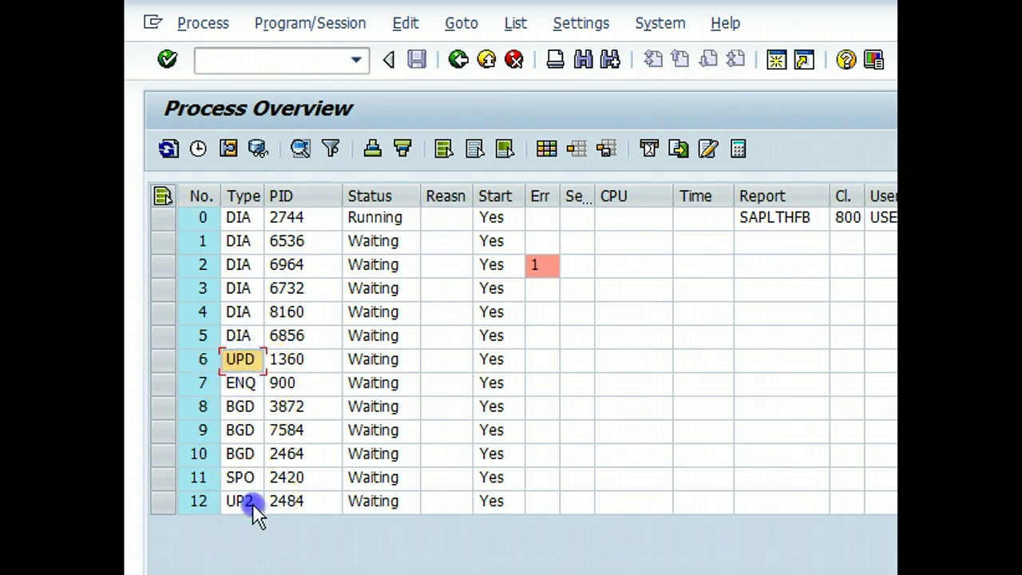
{"action": "left_click", "coordinate": [248, 477]}
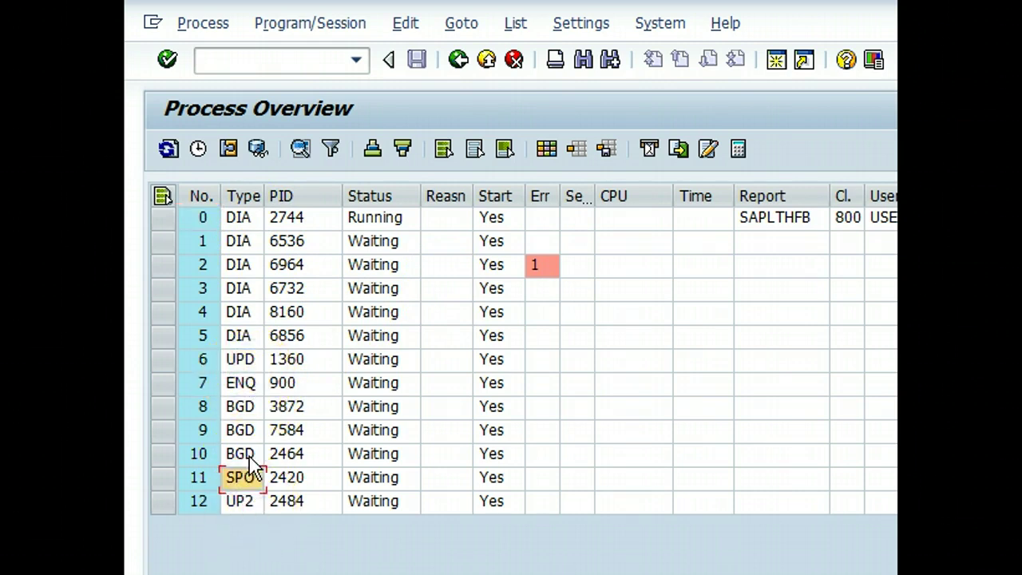
{"action": "left_click", "coordinate": [249, 455]}
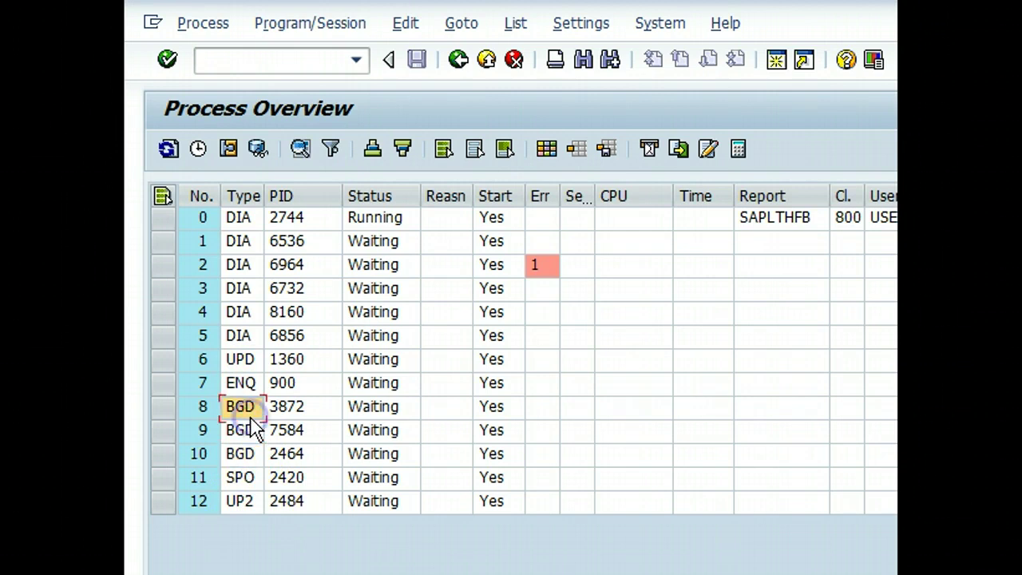
{"action": "left_click", "coordinate": [281, 59]}
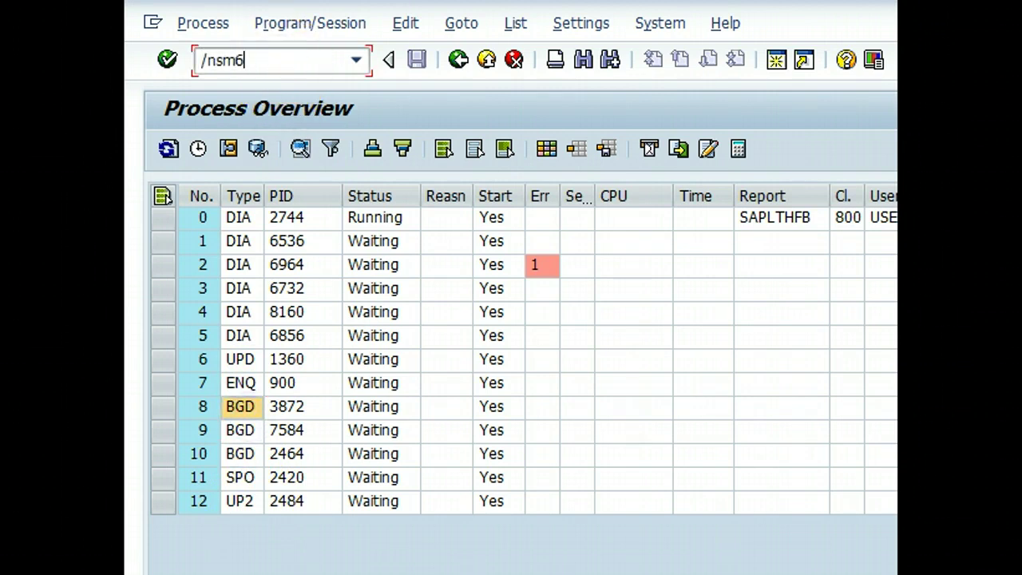
{"action": "key", "text": "Return"}
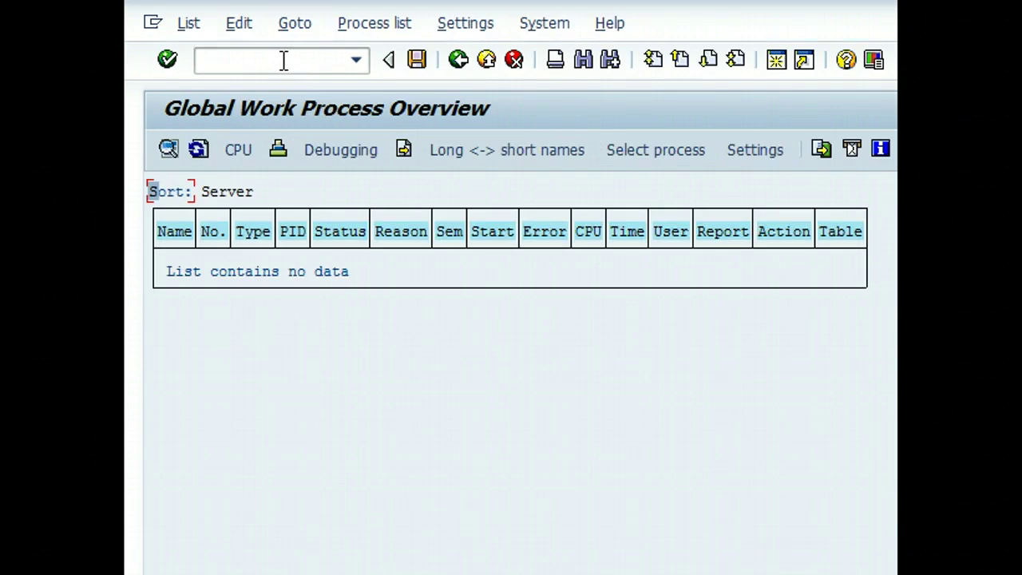
Open the SAP servers list, inspect slmserver1_ESA_02's work processes, and return to the list.
{"action": "left_click", "coordinate": [270, 58]}
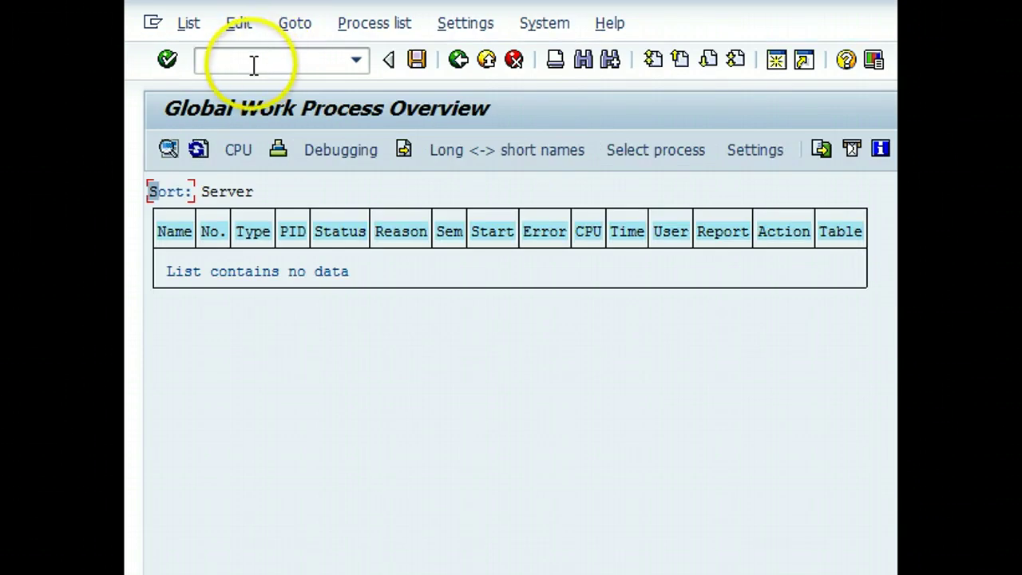
{"action": "left_click", "coordinate": [195, 25]}
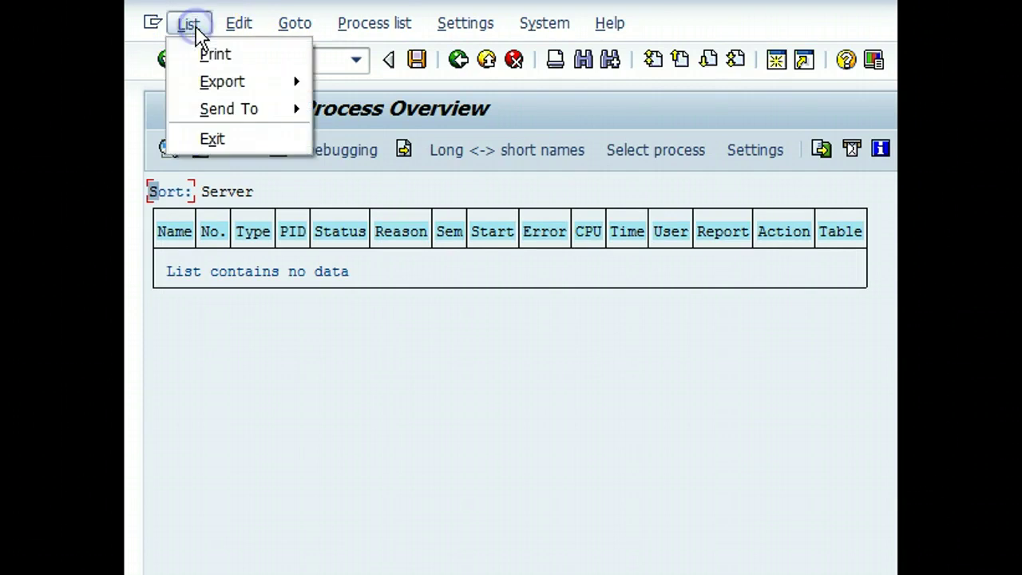
{"action": "left_click", "coordinate": [311, 35]}
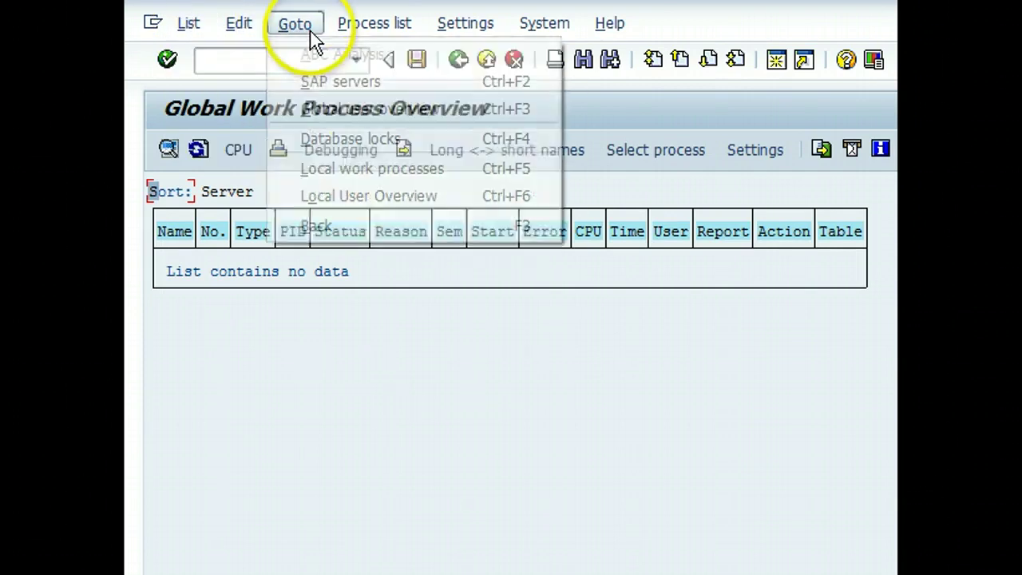
{"action": "left_click", "coordinate": [327, 81]}
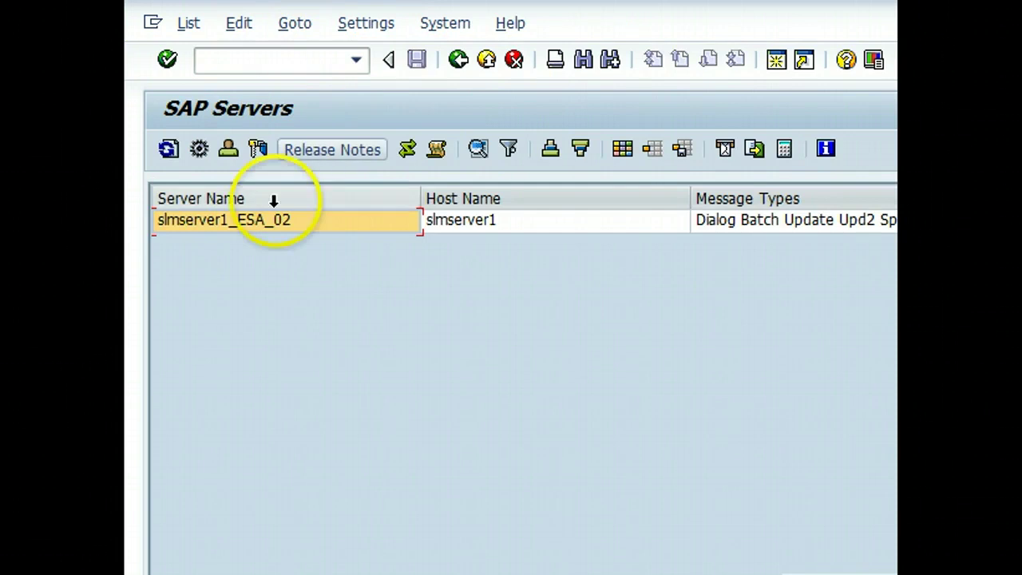
{"action": "double_click", "coordinate": [268, 226]}
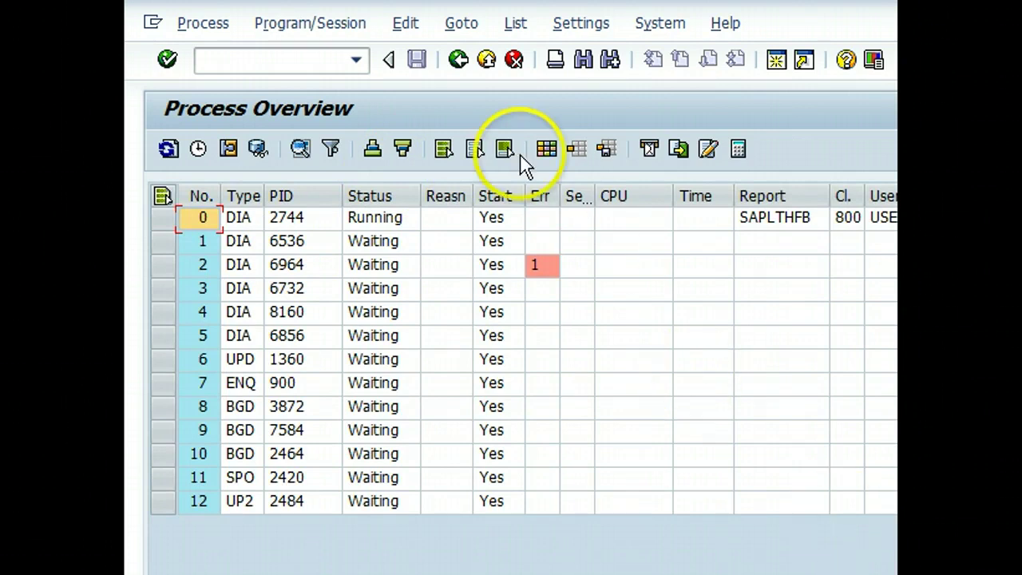
{"action": "left_click", "coordinate": [459, 64]}
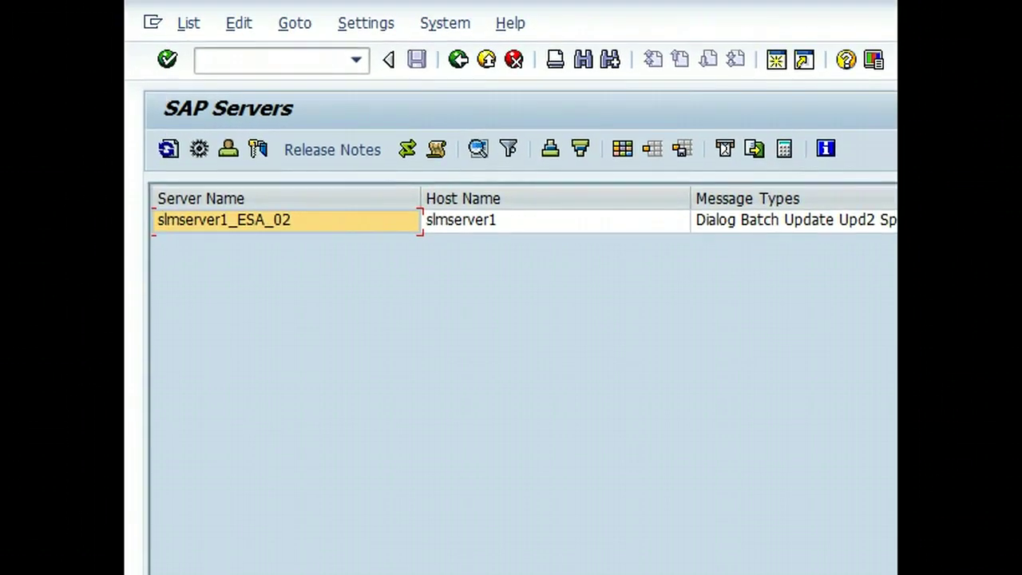
Start transaction RZ10 to edit profiles.
{"action": "left_click", "coordinate": [311, 58]}
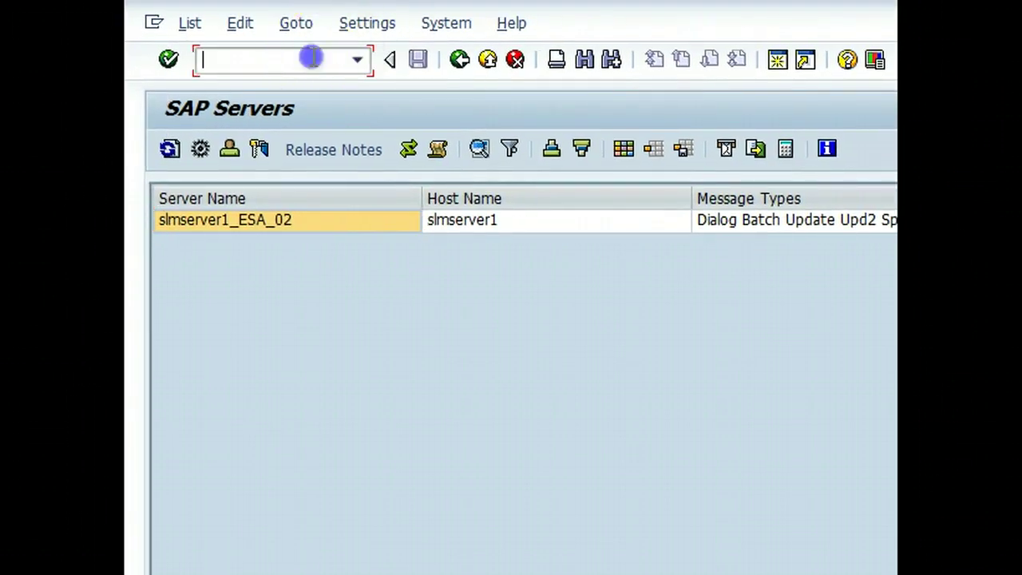
{"action": "type", "text": "/"}
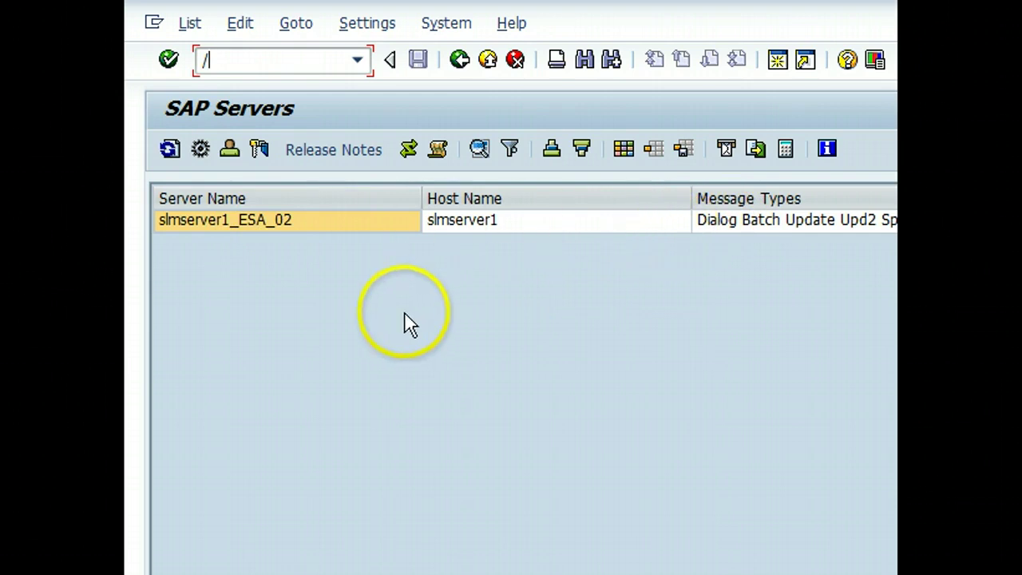
{"action": "type", "text": "nrz10"}
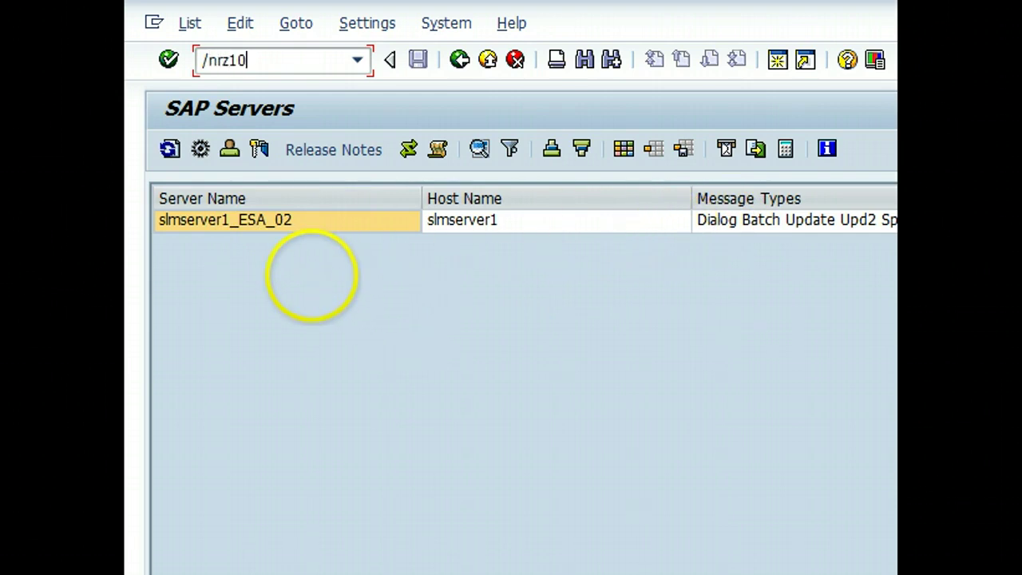
{"action": "key", "text": "Return"}
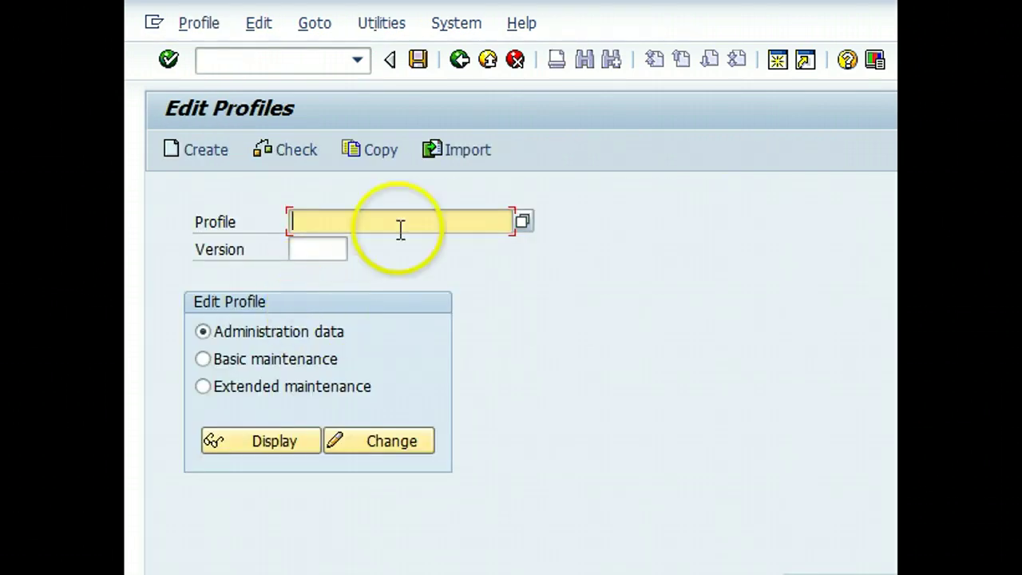
Pick instance profile ESA_DVEBMGS02_SLMSERVER1 from the profile list and choose Extended maintenance.
{"action": "left_click", "coordinate": [498, 230]}
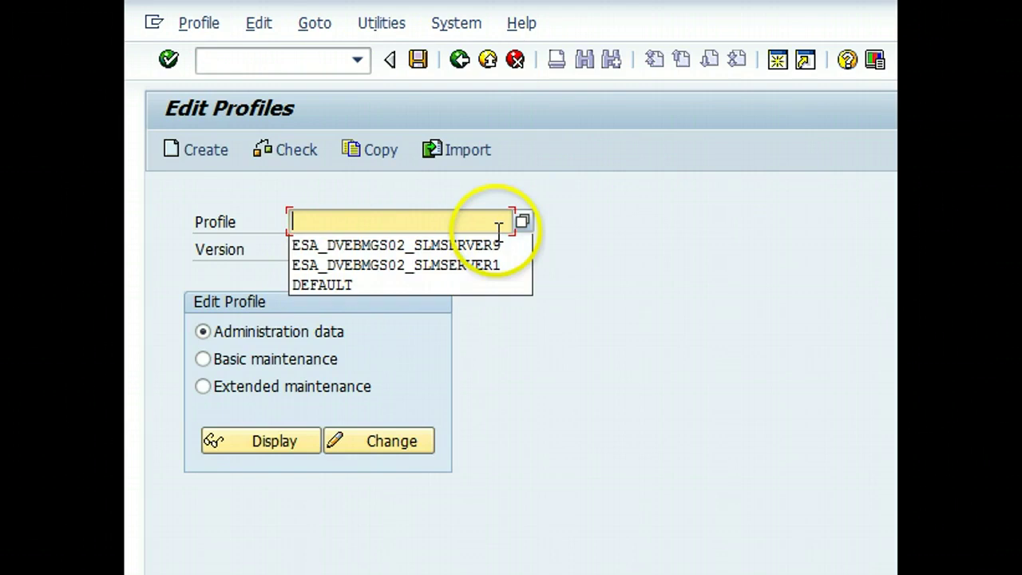
{"action": "left_click", "coordinate": [522, 221]}
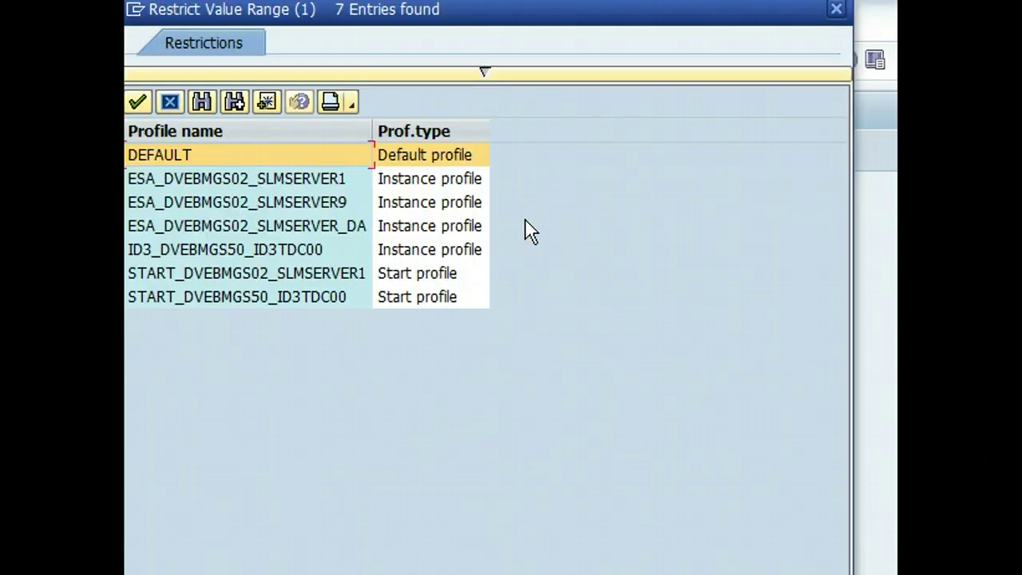
{"action": "left_click", "coordinate": [411, 274]}
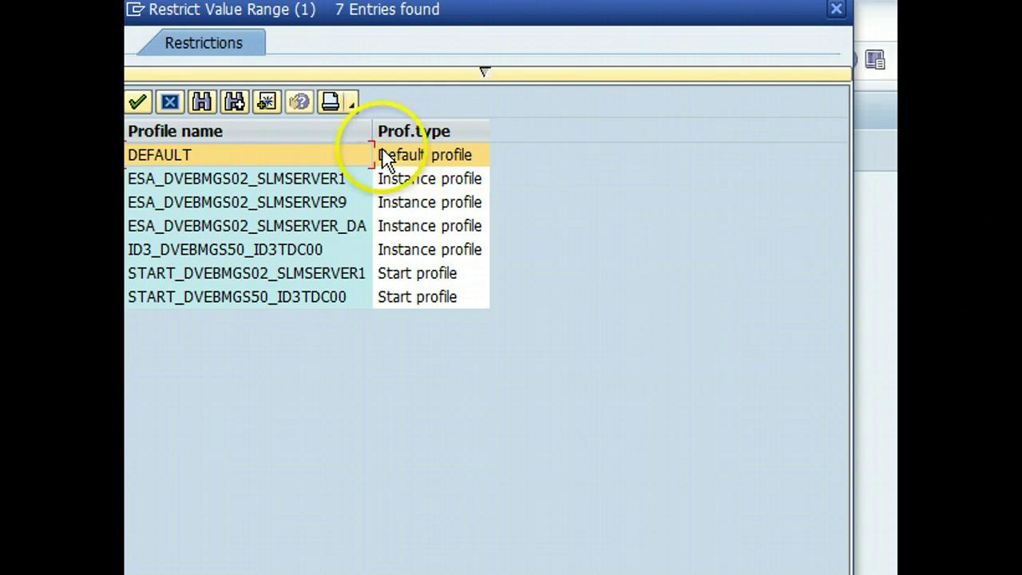
{"action": "left_click_drag", "start_coordinate": [372, 135], "coordinate": [401, 141]}
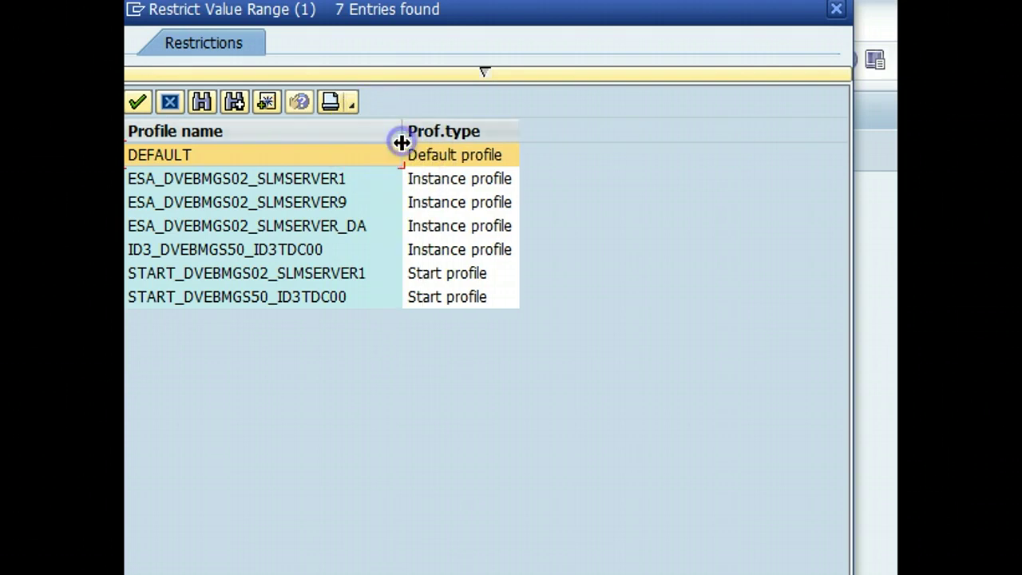
{"action": "left_click", "coordinate": [335, 253]}
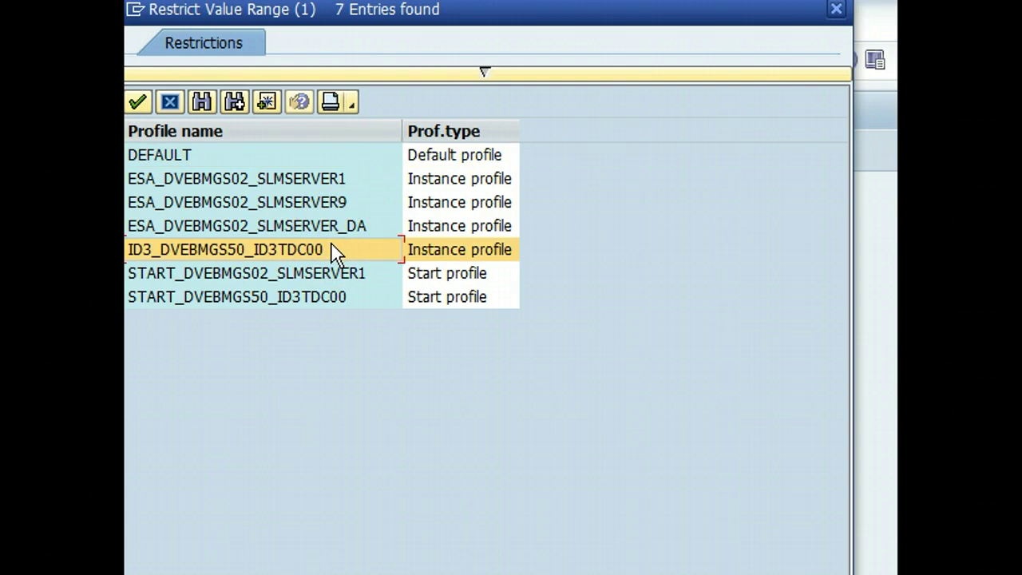
{"action": "left_click", "coordinate": [332, 181]}
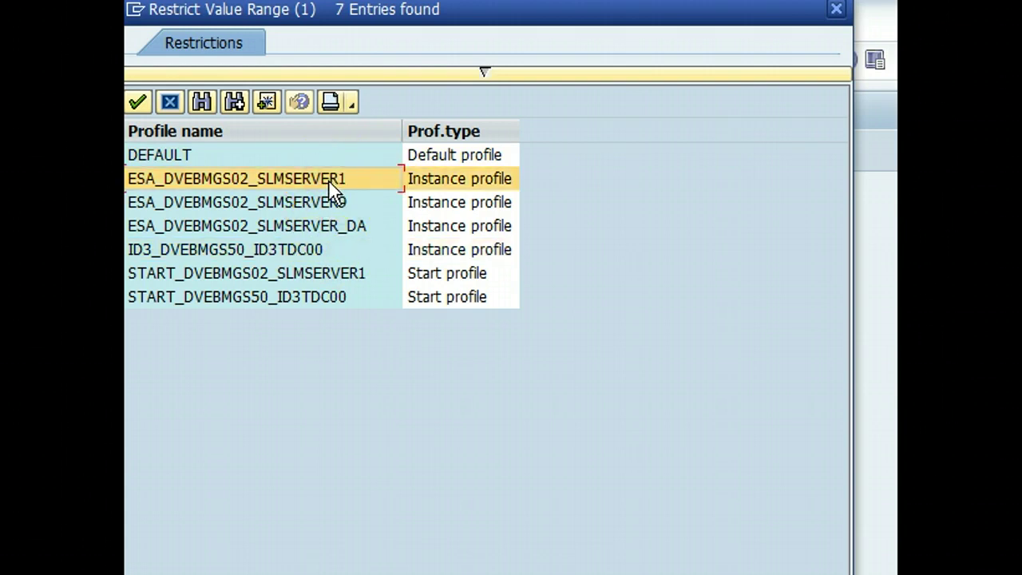
{"action": "double_click", "coordinate": [332, 181]}
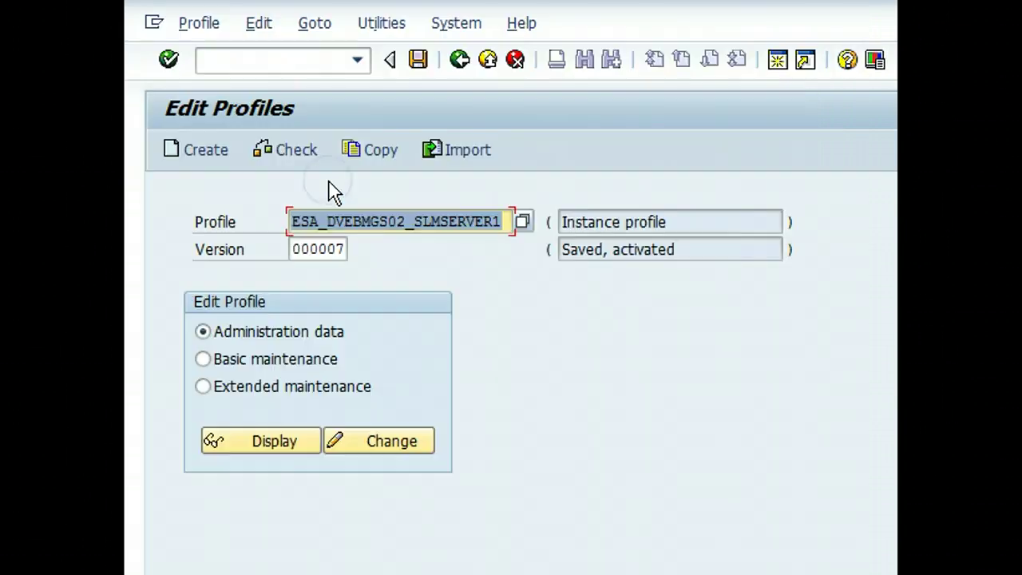
{"action": "left_click", "coordinate": [350, 402]}
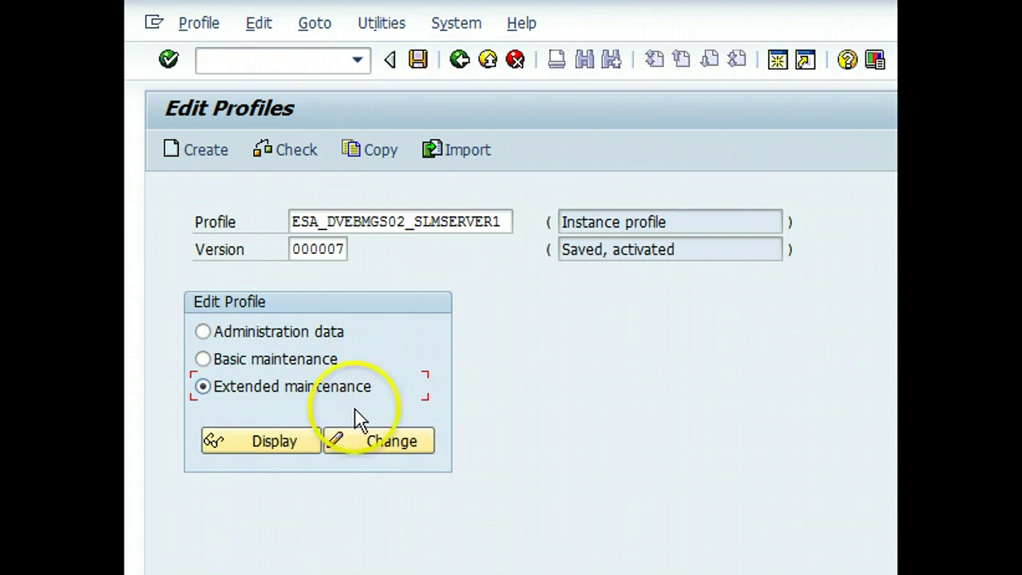
Open the ESA_DVEBMGS02_SLMSERVER1 profile's active parameters in change mode.
{"action": "left_click", "coordinate": [377, 448]}
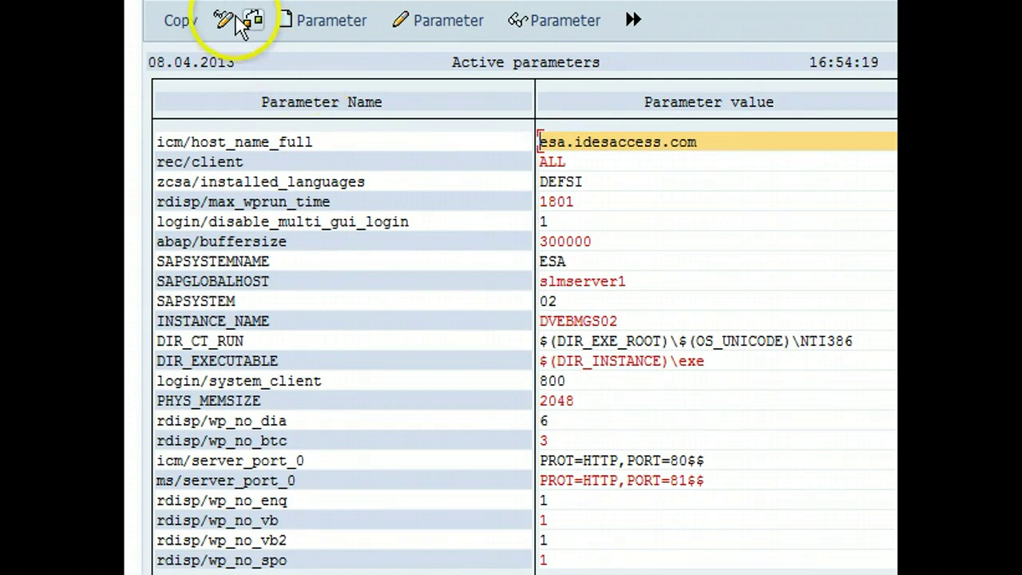
{"action": "left_click", "coordinate": [569, 221]}
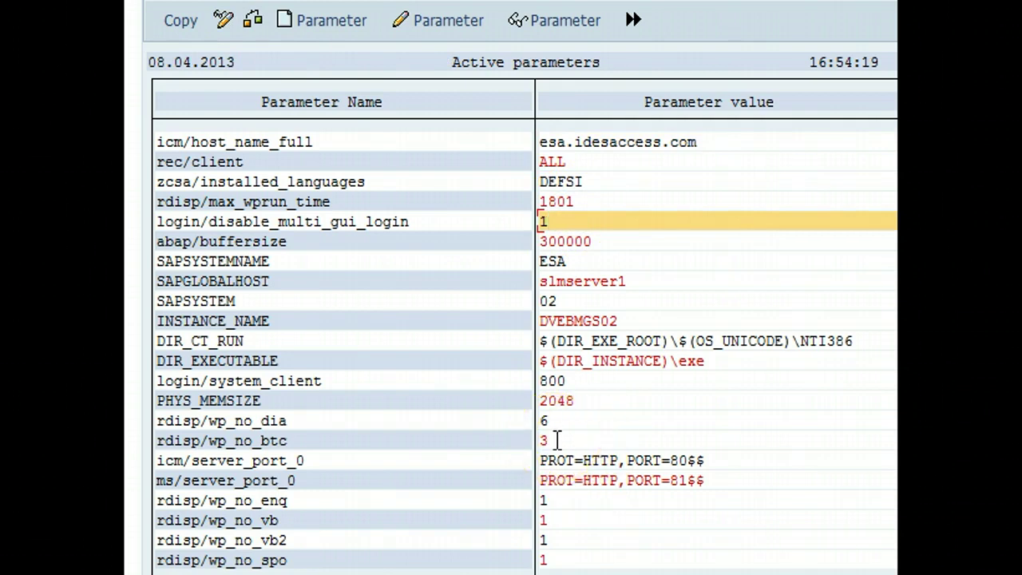
Change rdisp/wp_no_enq from 1 to 2 and copy the new value.
{"action": "double_click", "coordinate": [553, 504]}
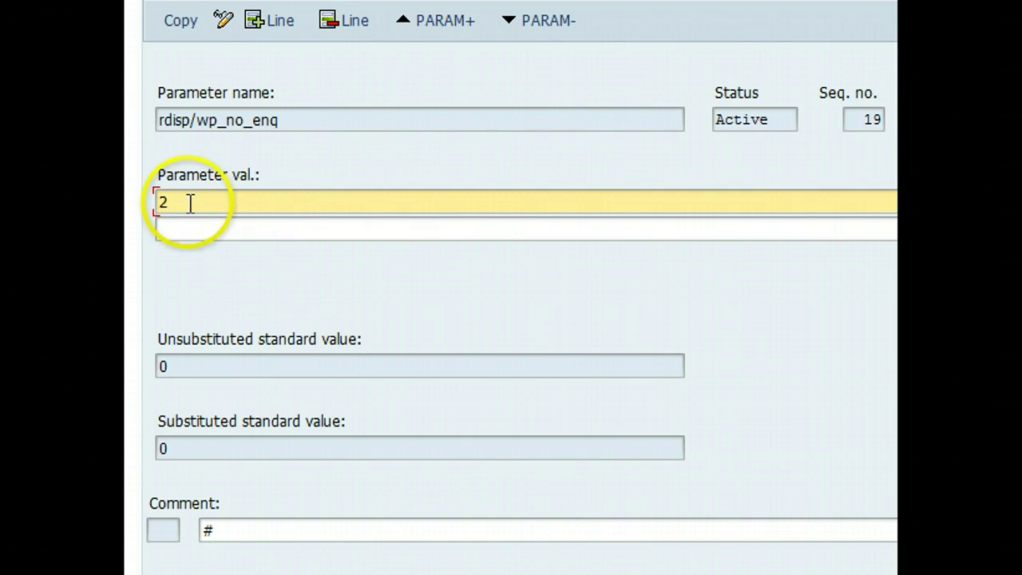
{"action": "left_click", "coordinate": [181, 22]}
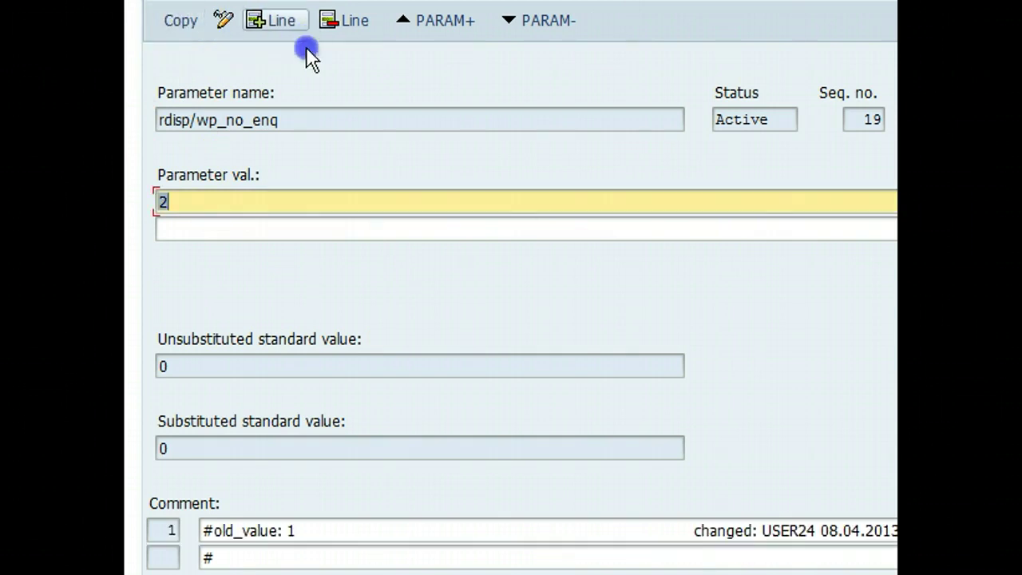
{"action": "left_click", "coordinate": [320, 19]}
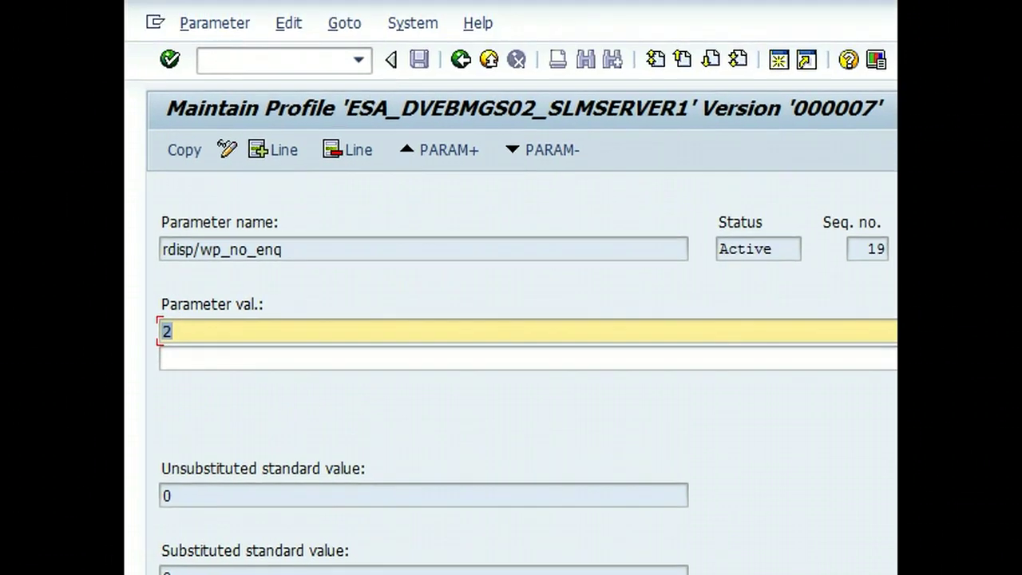
Go back to the parameter list showing rdisp/wp_no_enq at 2 and copy the changes.
{"action": "left_click", "coordinate": [461, 60]}
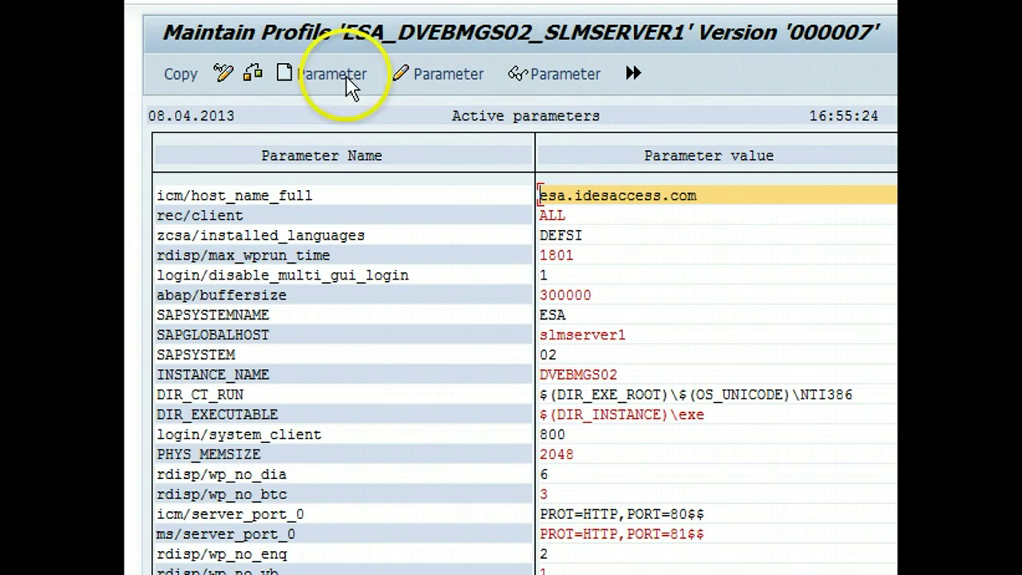
{"action": "left_click", "coordinate": [182, 76]}
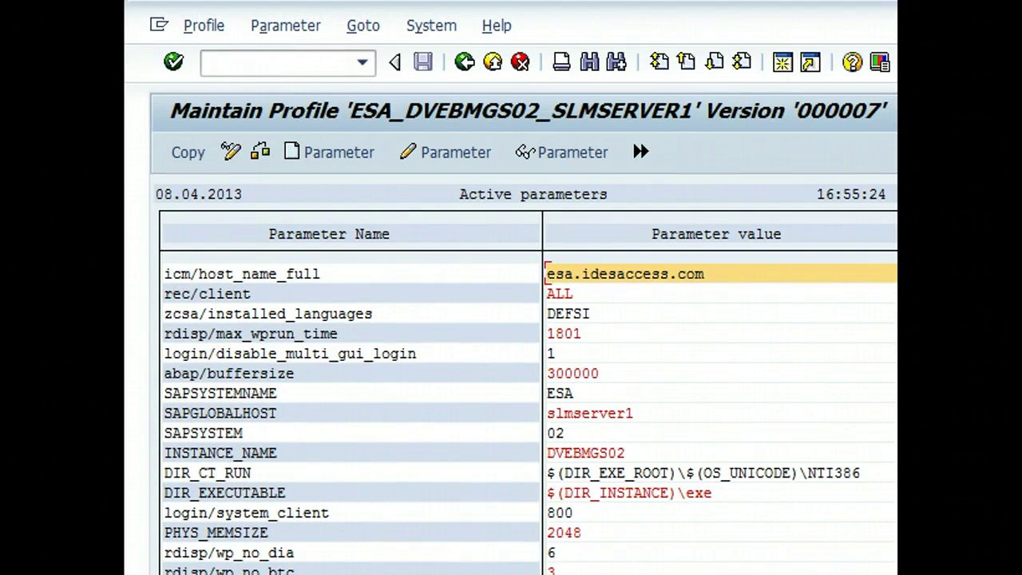
Run /nsm50 to confirm only one ENQ work process, then go back to Easy Access.
{"action": "left_click", "coordinate": [269, 62]}
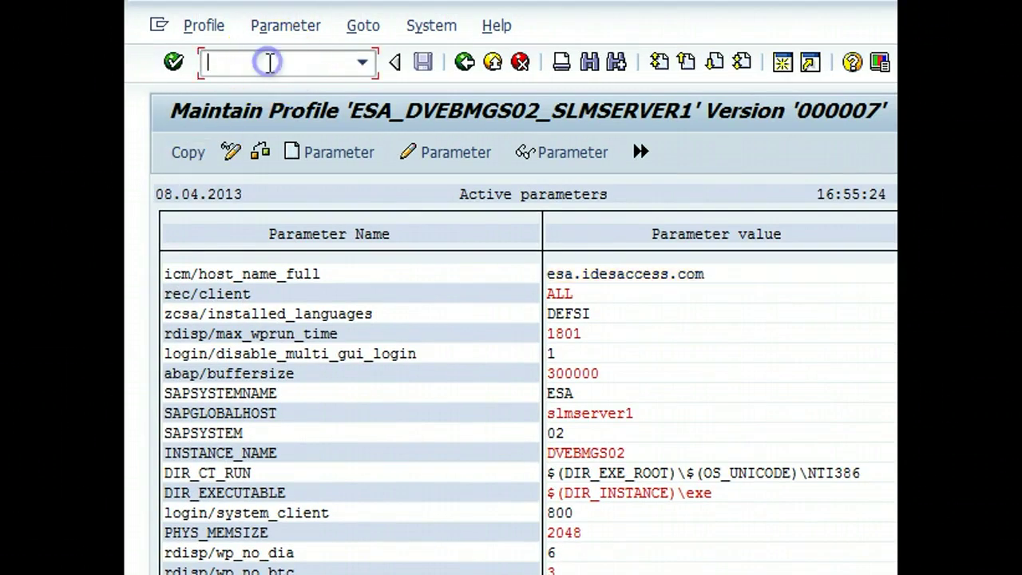
{"action": "type", "text": "/nsm5"}
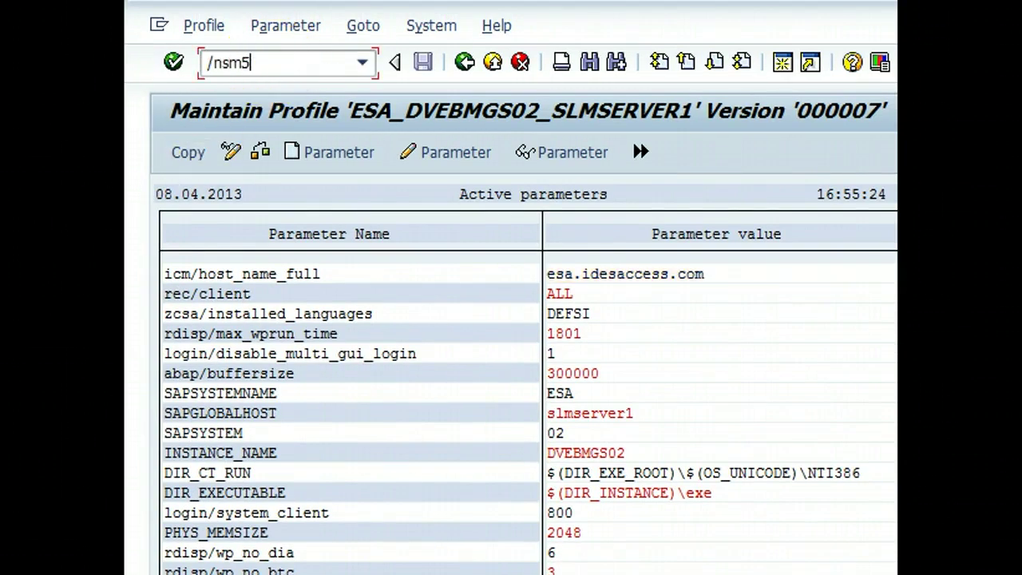
{"action": "type", "text": "0"}
{"action": "key", "text": "Return"}
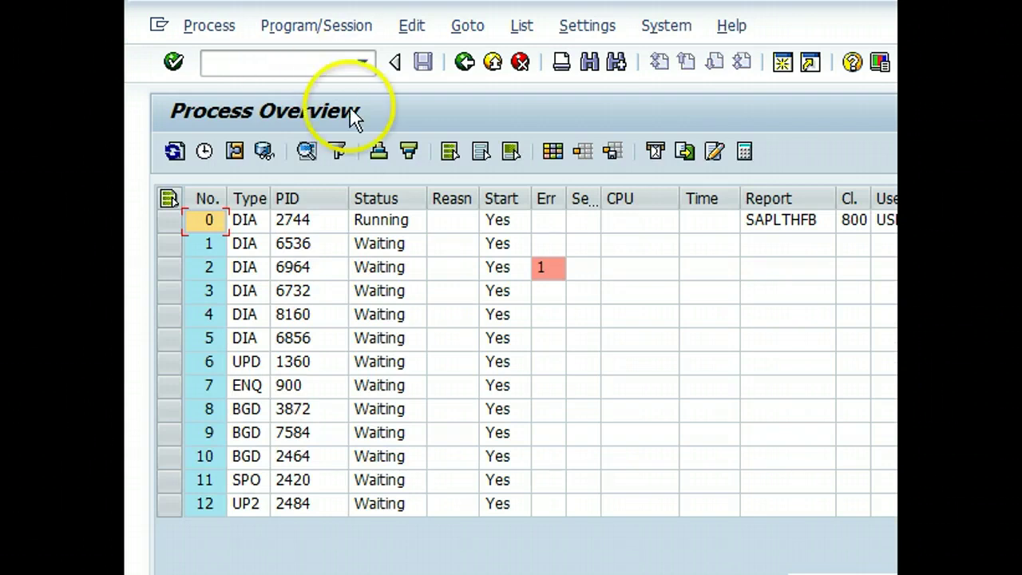
{"action": "left_click", "coordinate": [463, 71]}
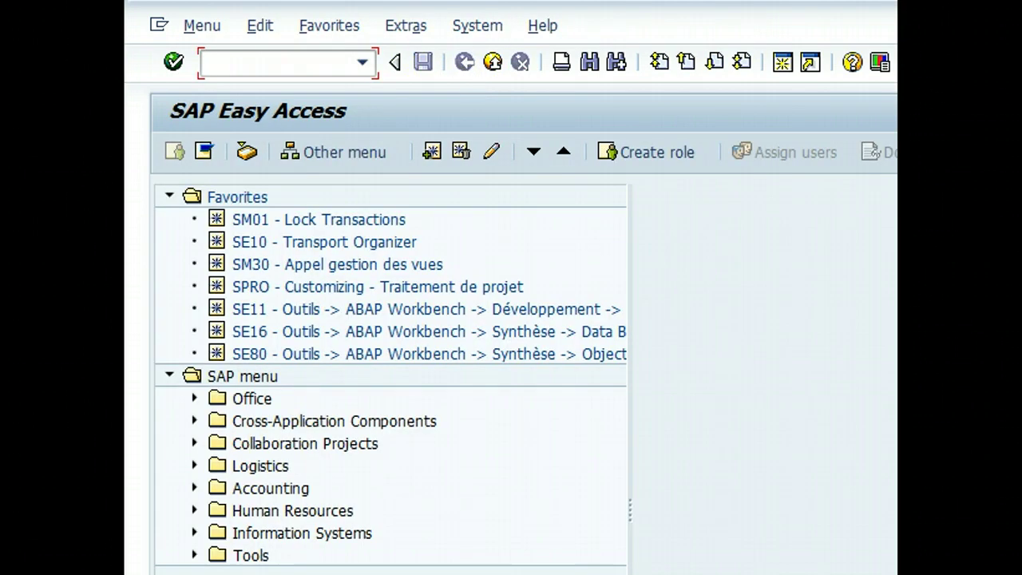
Open RZ10 with extended maintenance and select the ESA_DVEBMGS02_SLMSERVER1 instance profile.
{"action": "left_click", "coordinate": [334, 63]}
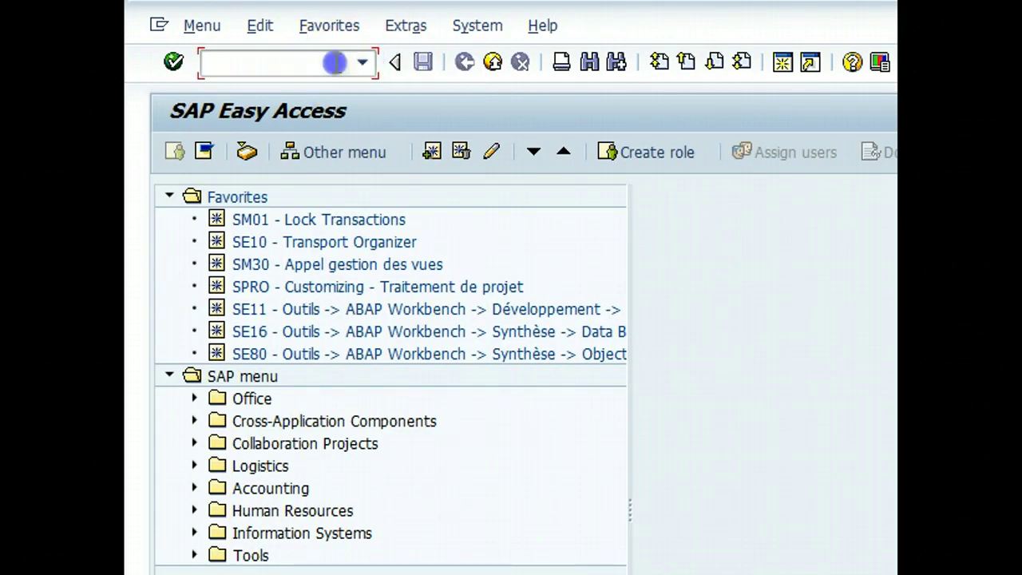
{"action": "type", "text": "/nrz10"}
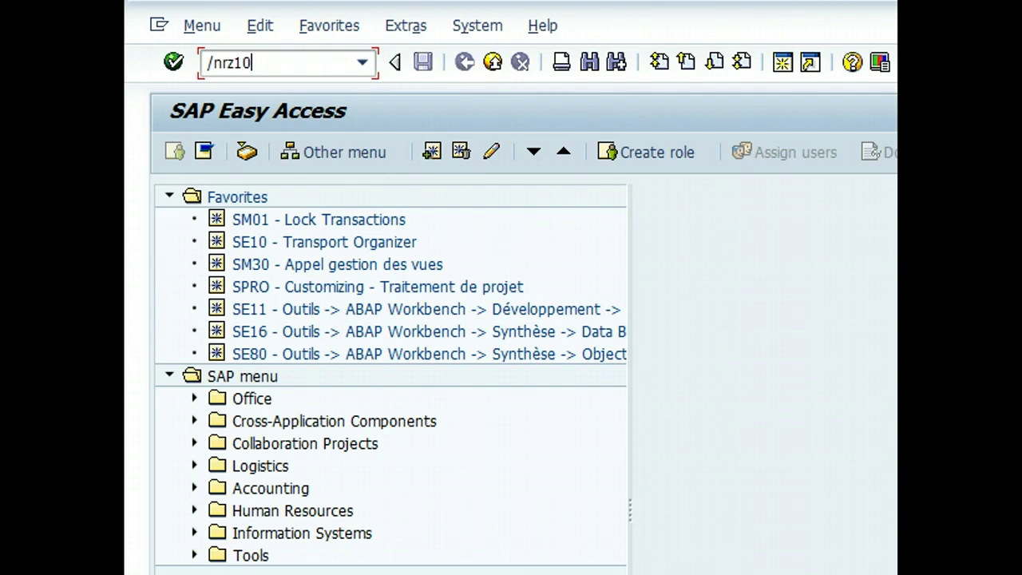
{"action": "key", "text": "Return"}
{"action": "left_click", "coordinate": [281, 398]}
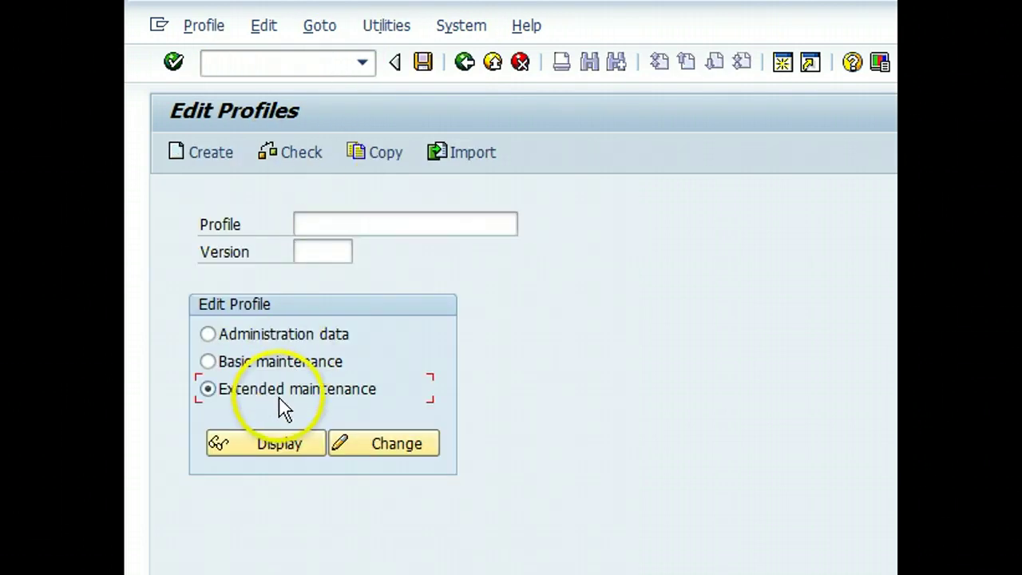
{"action": "left_click", "coordinate": [339, 227]}
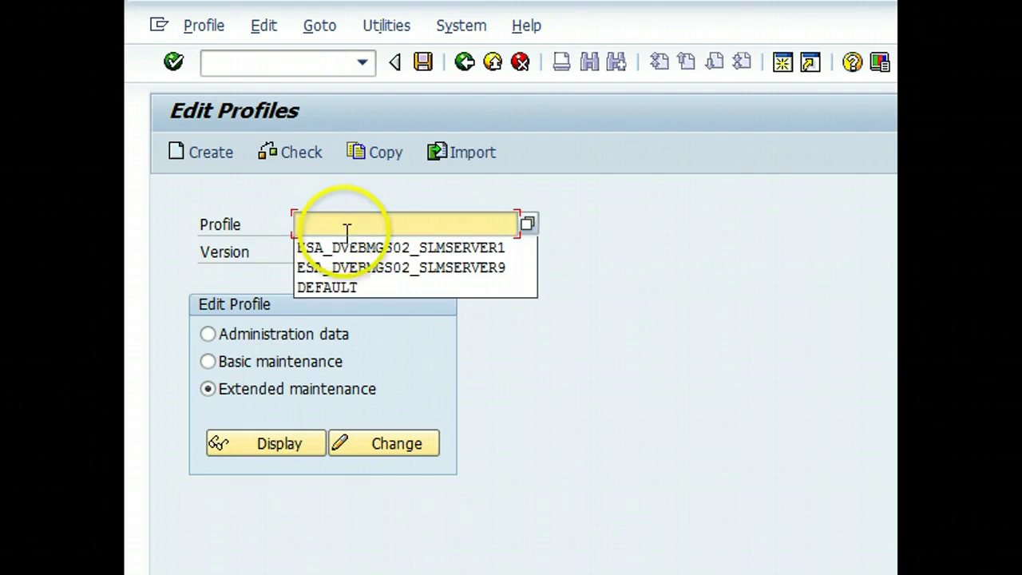
{"action": "left_click", "coordinate": [352, 248]}
{"action": "left_click", "coordinate": [281, 449]}
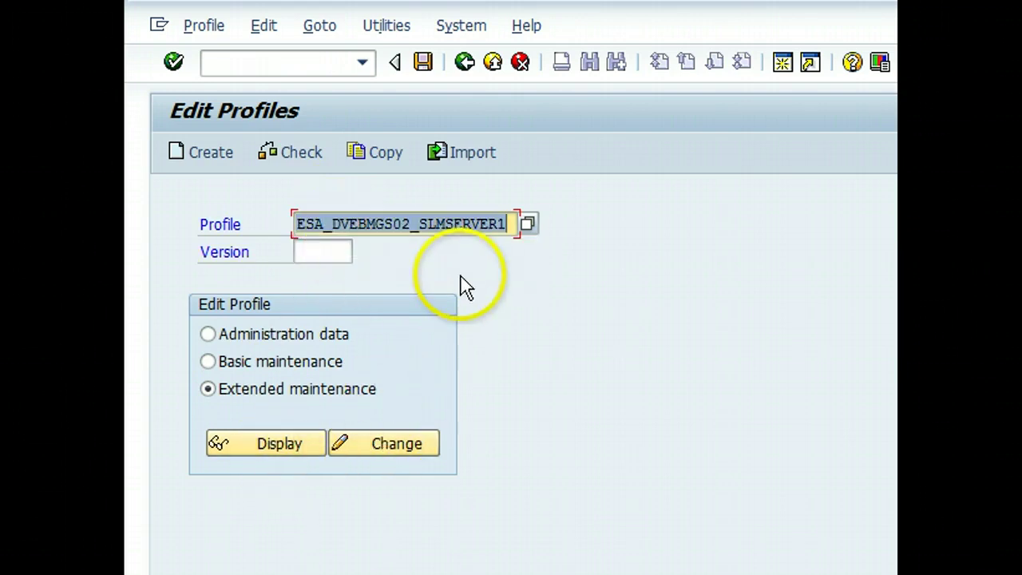
{"action": "left_click", "coordinate": [527, 224]}
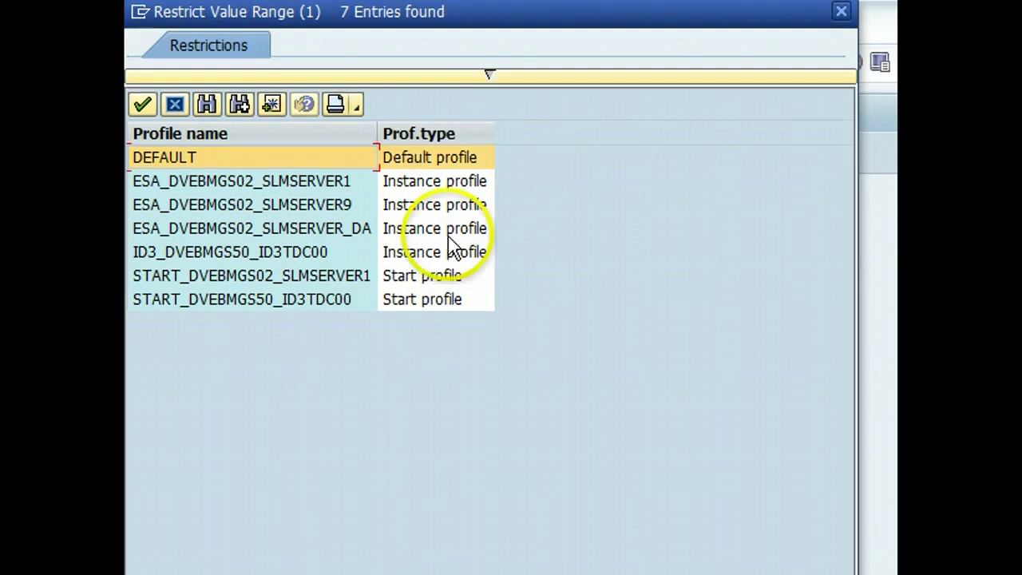
{"action": "double_click", "coordinate": [338, 182]}
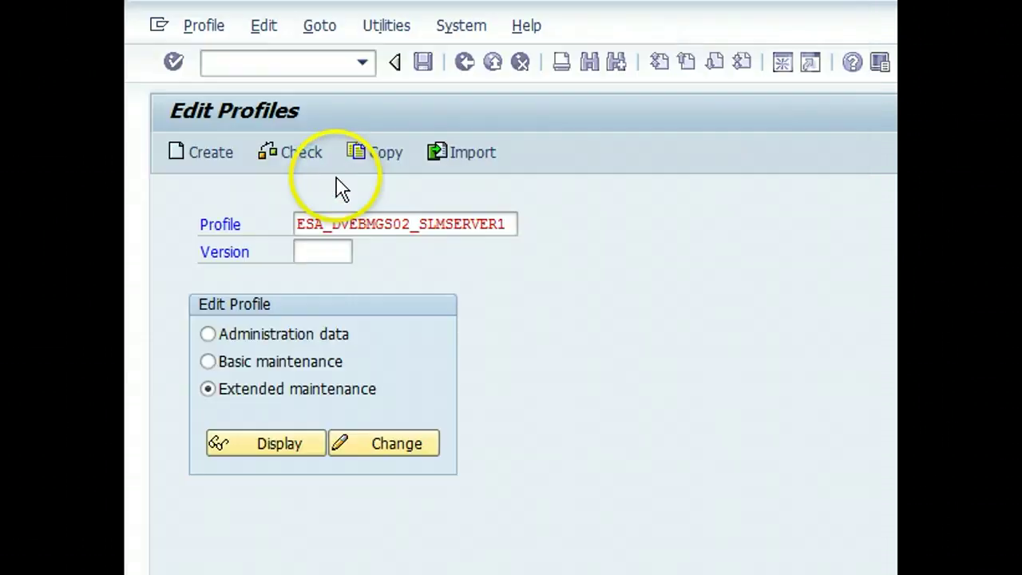
Display the profile read-only and copy the rdisp/wp_no_enq parameter name.
{"action": "left_click", "coordinate": [305, 447]}
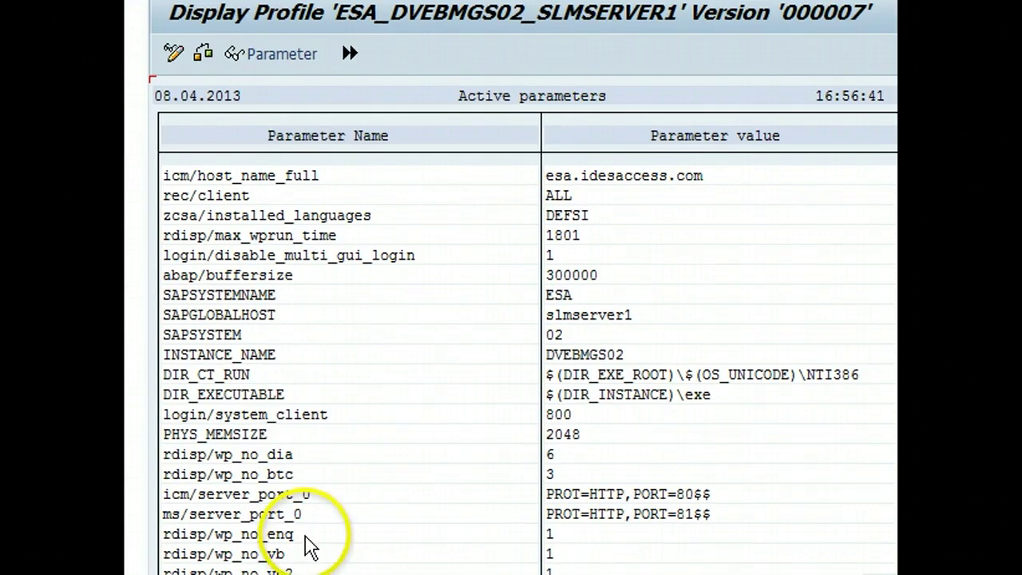
{"action": "left_click", "coordinate": [305, 536]}
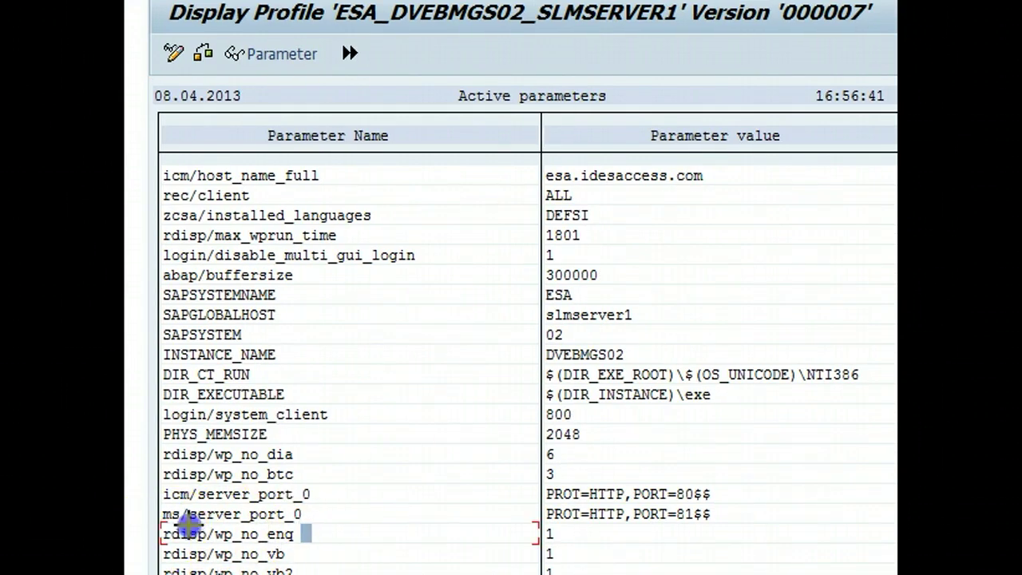
{"action": "left_click_drag", "start_coordinate": [186, 529], "coordinate": [299, 519]}
{"action": "key", "text": "ctrl+c"}
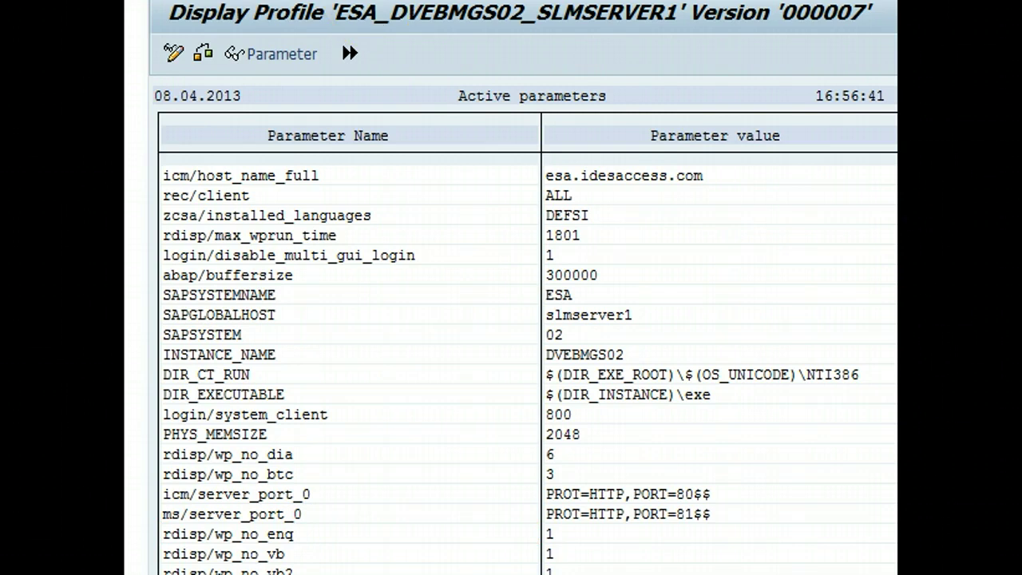
In RZ11, paste rdisp/wp_no_enq as the parameter name and display its attributes.
{"action": "type", "text": "/nrz11"}
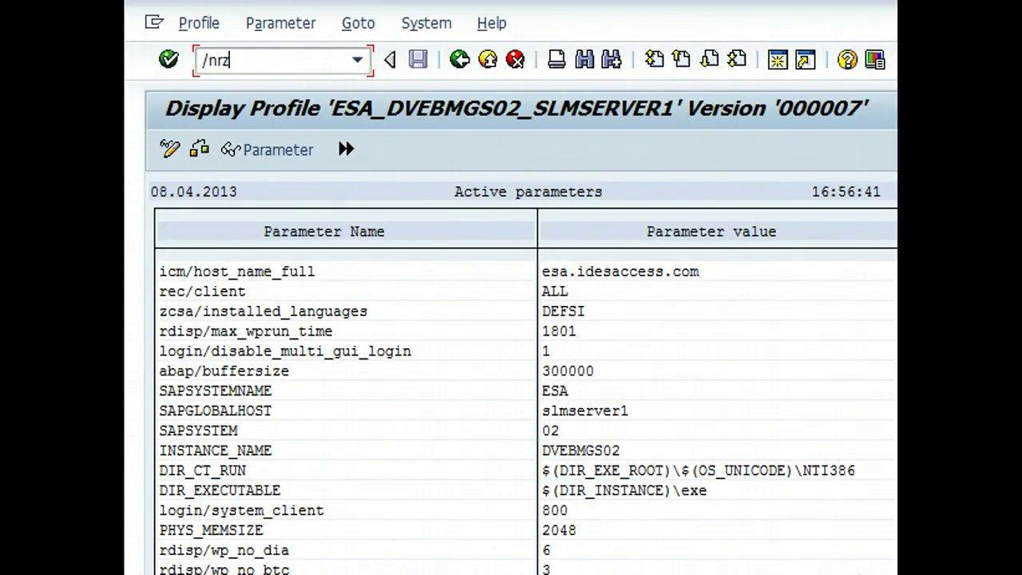
{"action": "key", "text": "Return"}
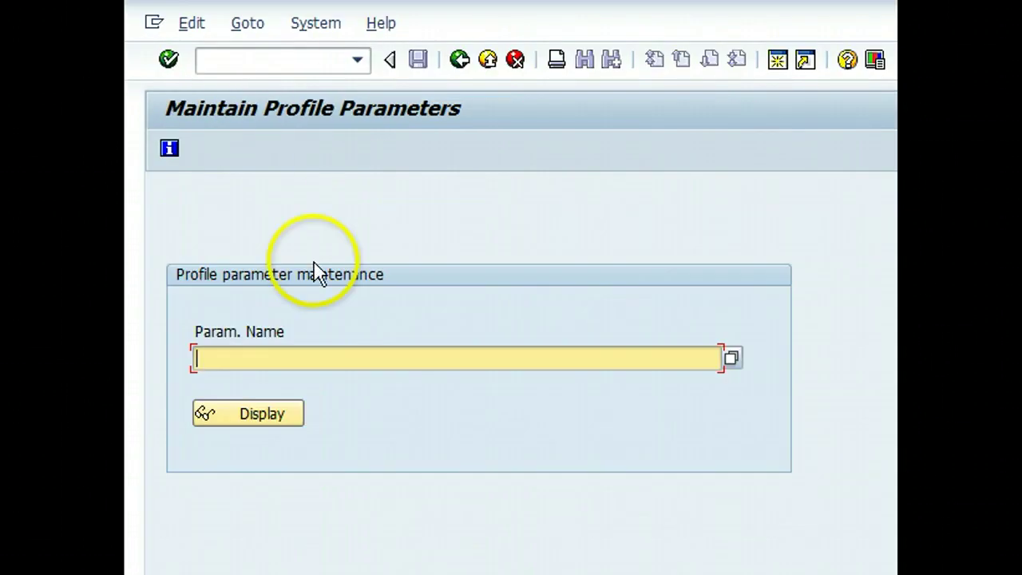
{"action": "key", "text": "ctrl+v"}
{"action": "left_click", "coordinate": [269, 417]}
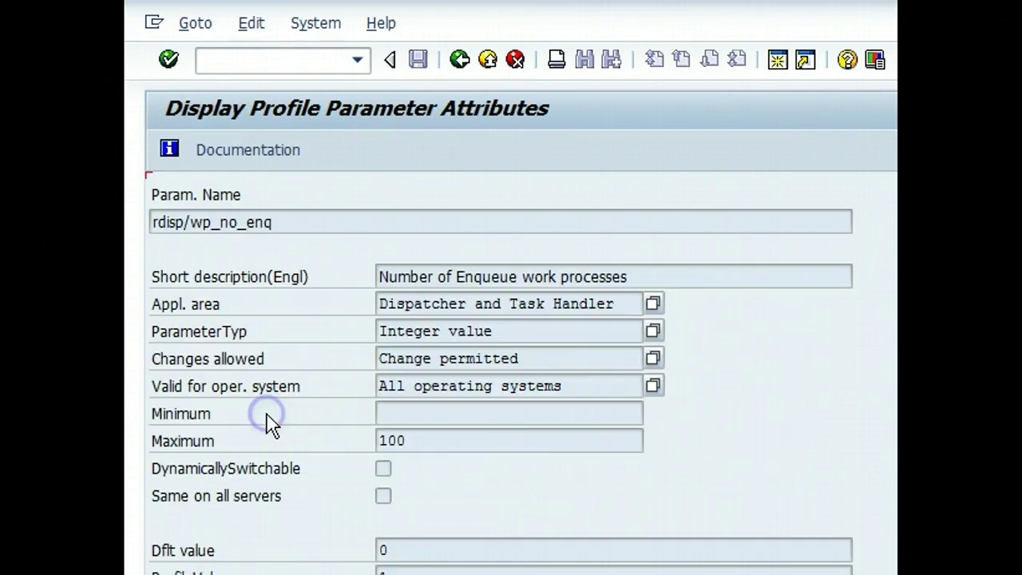